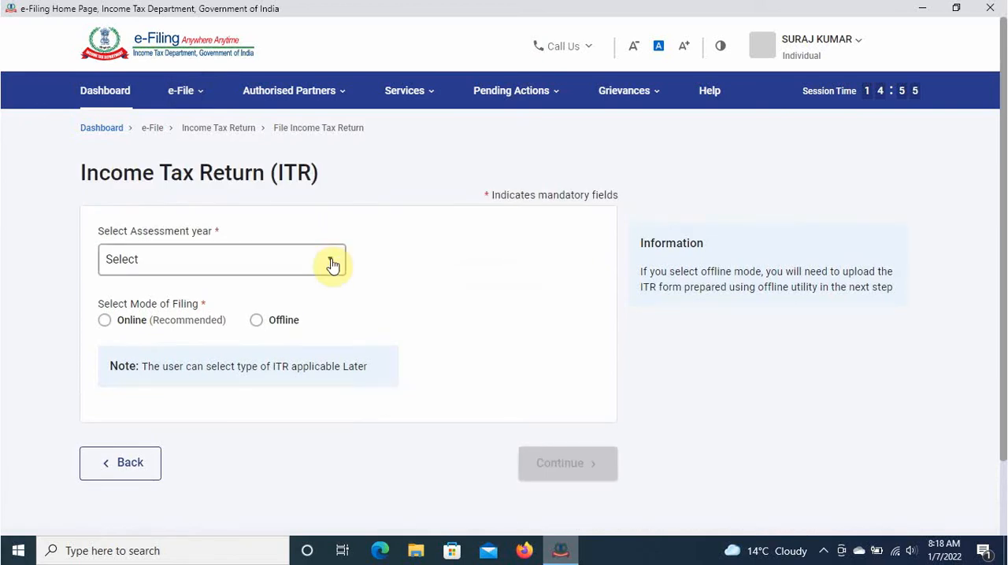
# - Select assessment year 2021-22 (Current A.Y.) with the Online filing mode and continue
pyautogui.click(332, 264)
pyautogui.click(332, 264)
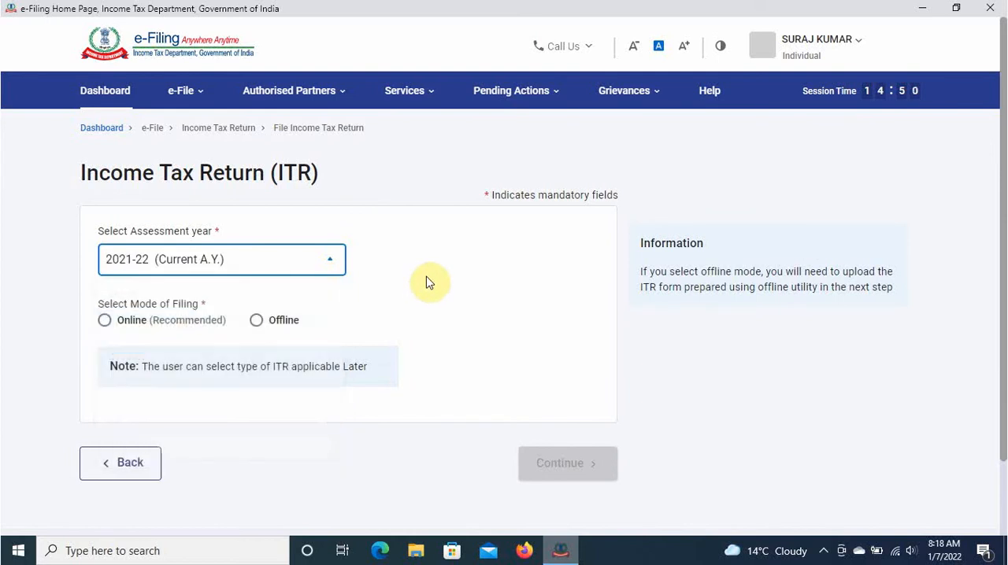
pyautogui.click(106, 324)
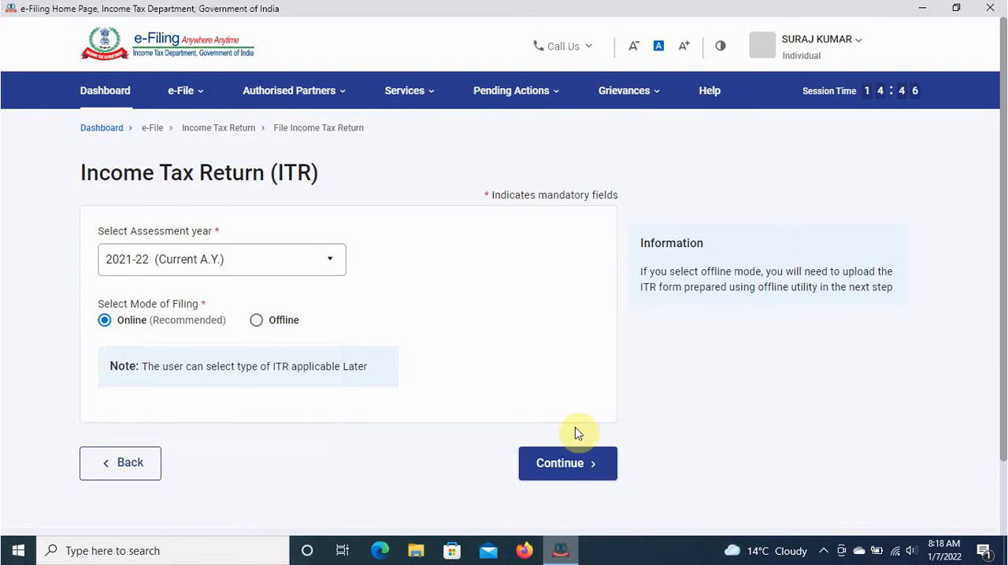
pyautogui.click(572, 464)
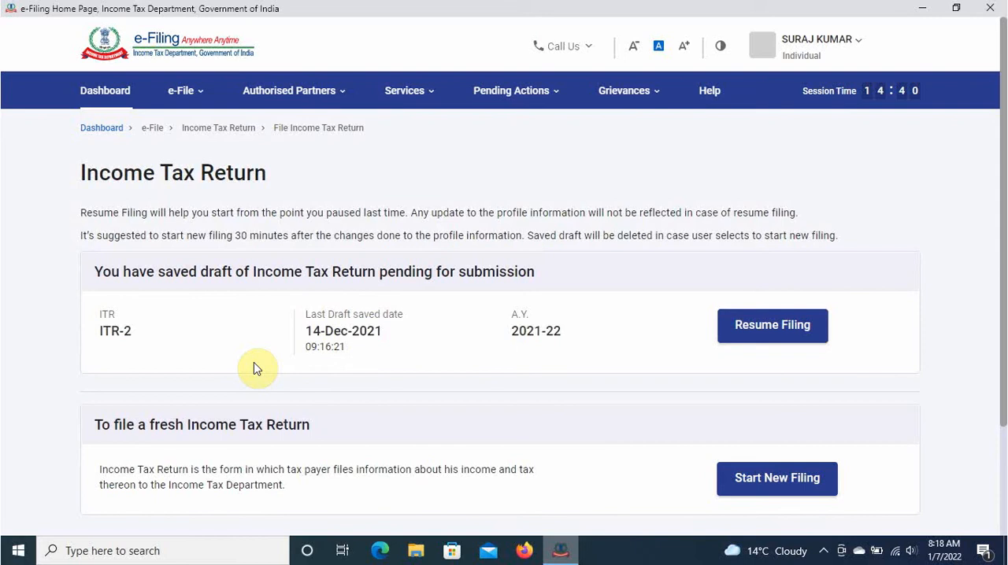
# - Start a new income tax return filing and continue with Individual as the applicable status
pyautogui.scroll(-3, 254, 368)
pyautogui.click(761, 342)
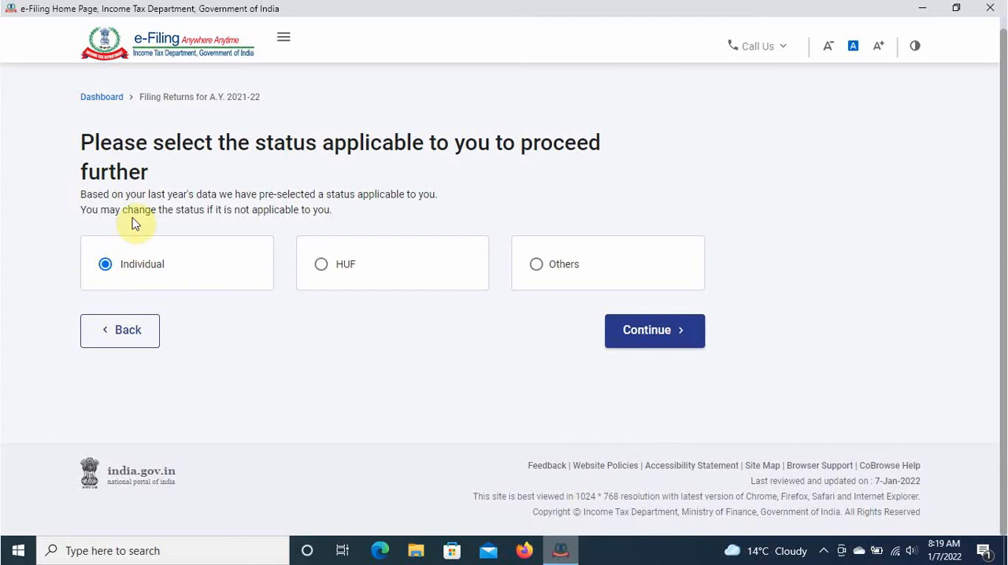
pyautogui.click(658, 345)
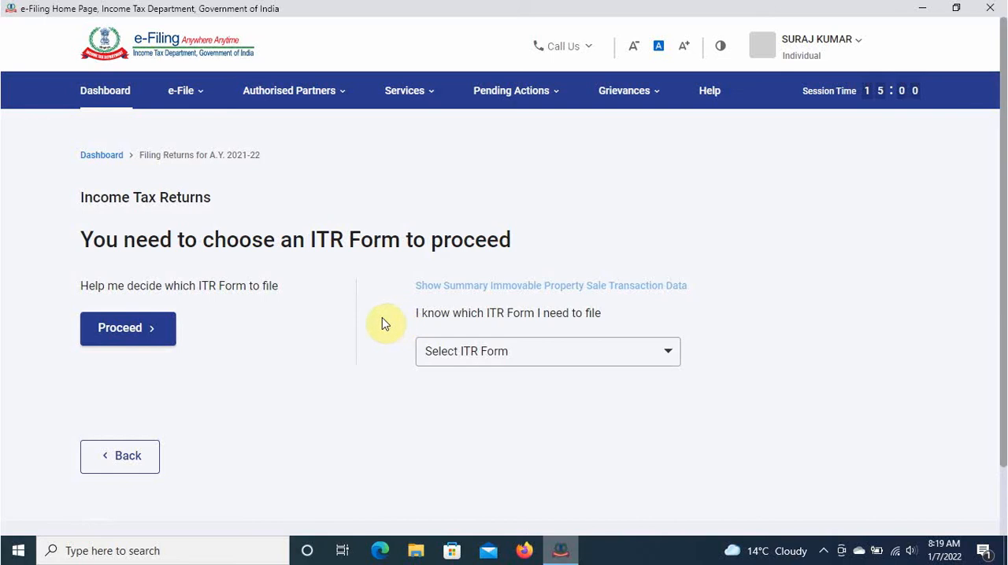
# - Choose ITR-1 as the form to file, proceed with it and get the return started
pyautogui.click(502, 358)
pyautogui.click(467, 436)
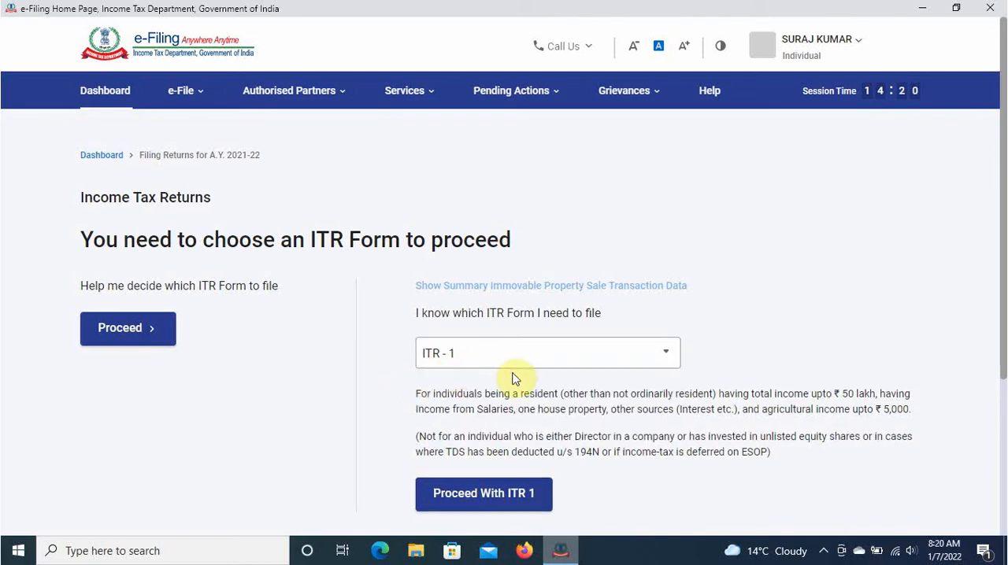
pyautogui.click(505, 494)
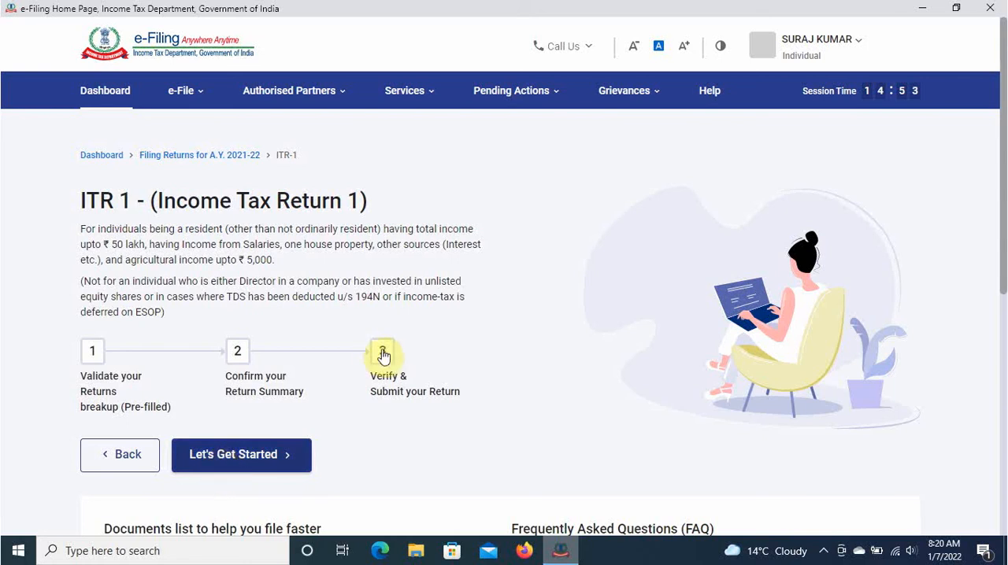
pyautogui.scroll(-3, 284, 339)
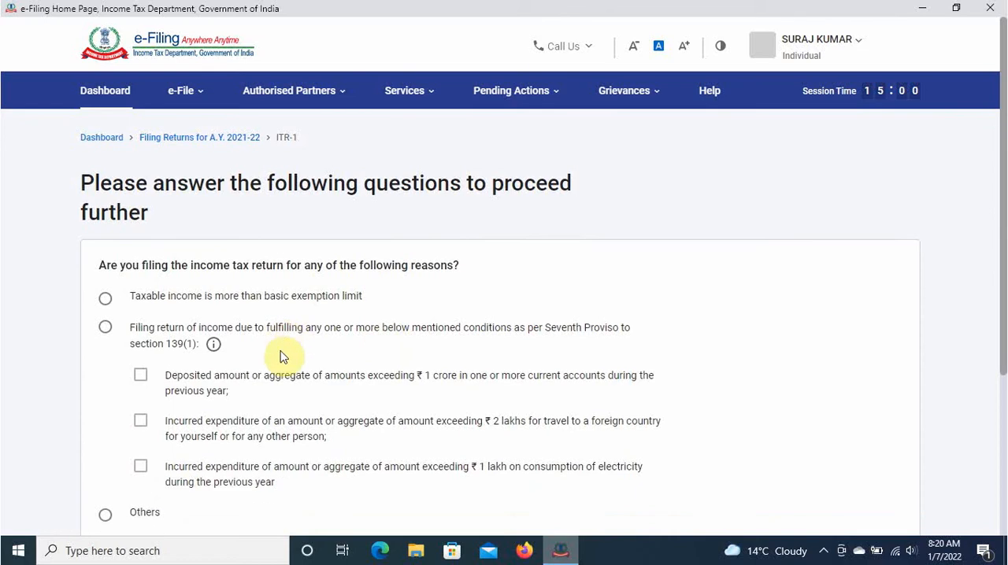
# - Give "Taxable income is more than basic exemption limit" as the reason for filing the return and continue
pyautogui.scroll(3, 285, 316)
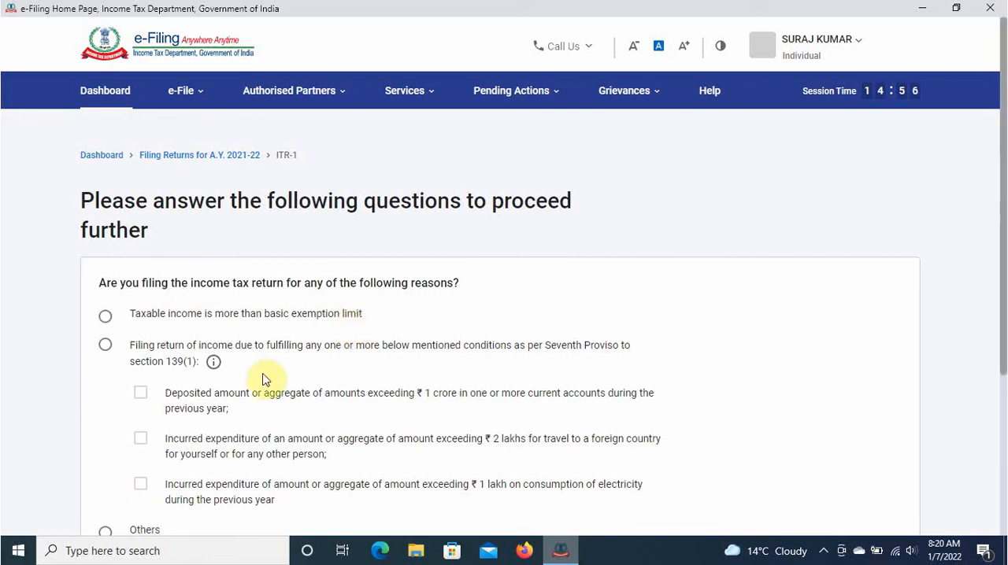
pyautogui.scroll(-3, 196, 386)
pyautogui.scroll(1, 186, 331)
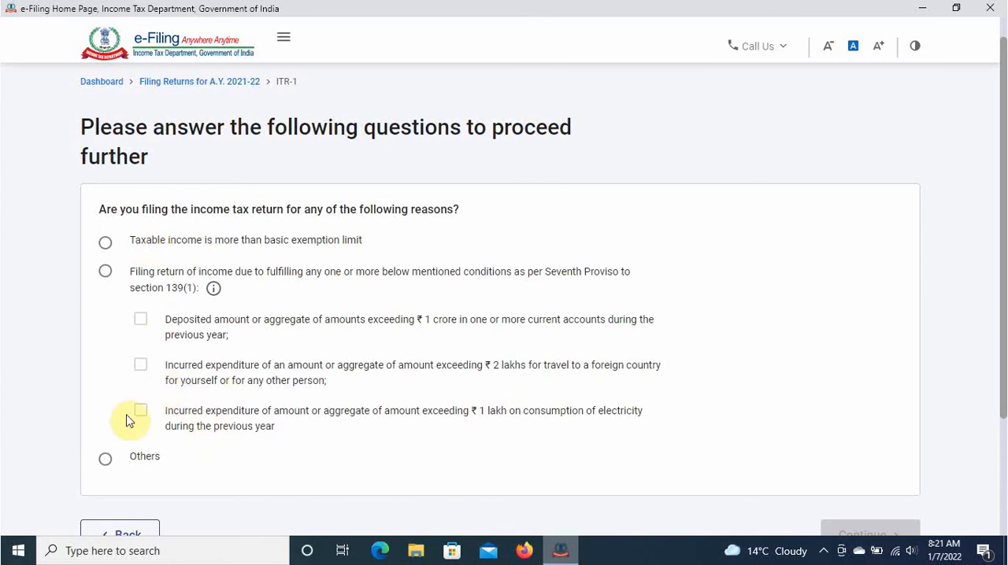
pyautogui.click(104, 243)
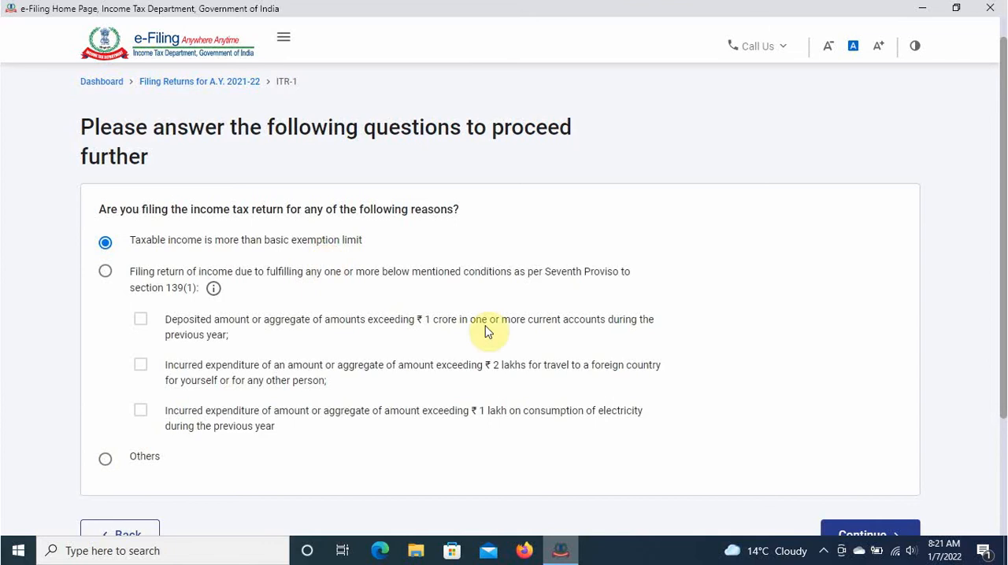
pyautogui.scroll(-1, 486, 329)
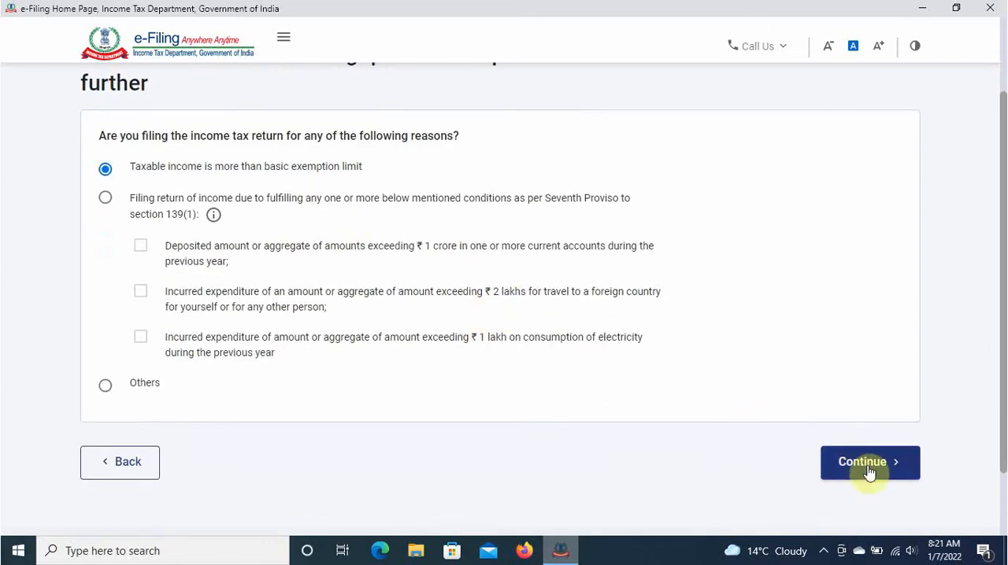
pyautogui.press('Tab')
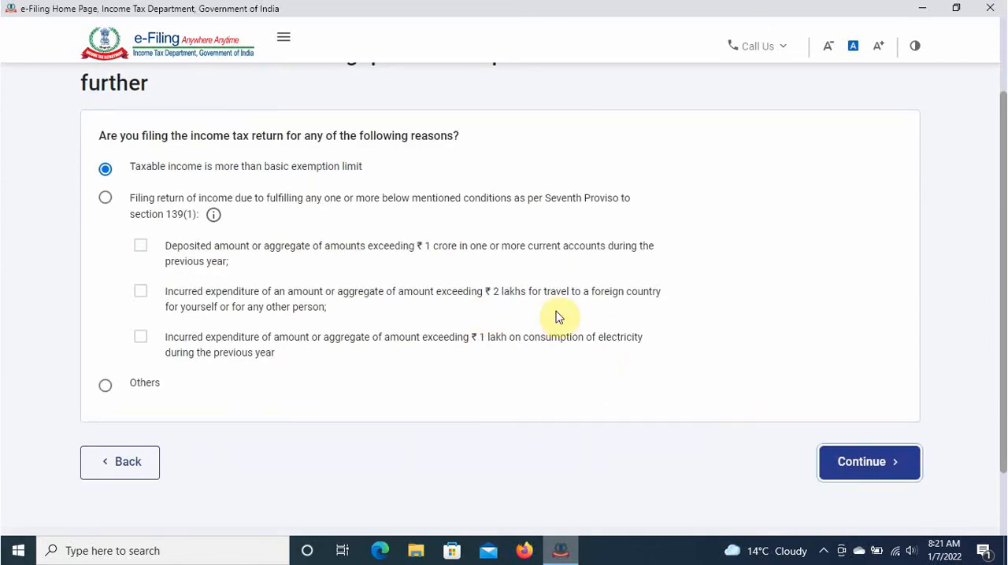
pyautogui.press('Return')
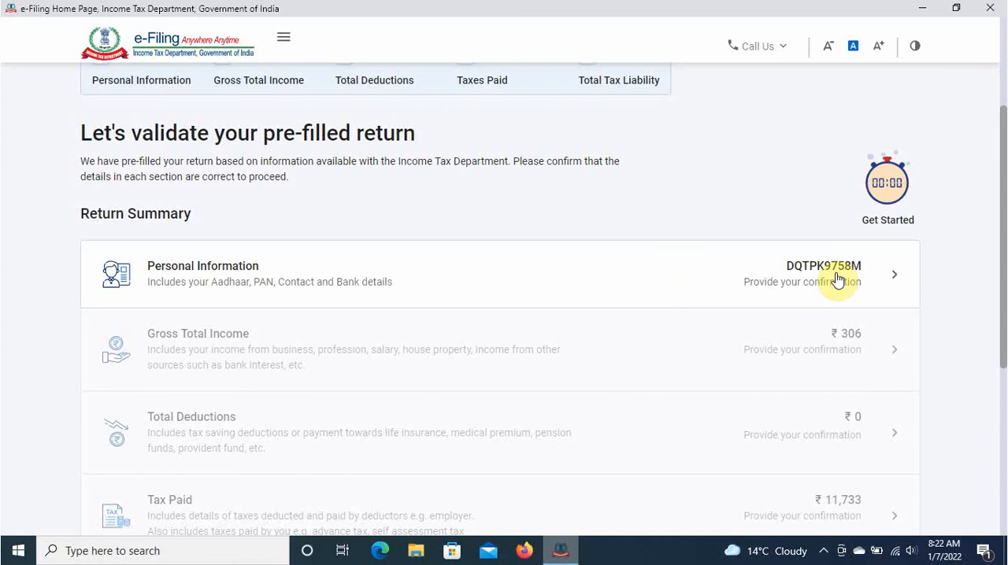
# - Open the Personal Information section of the return and set the nature of employment to Others
pyautogui.click(675, 286)
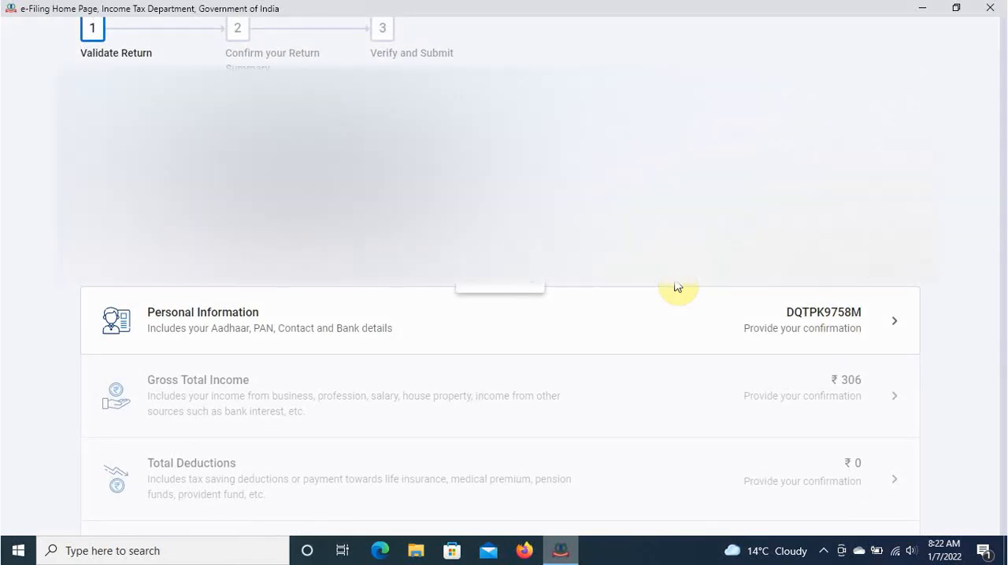
pyautogui.scroll(-1, 420, 309)
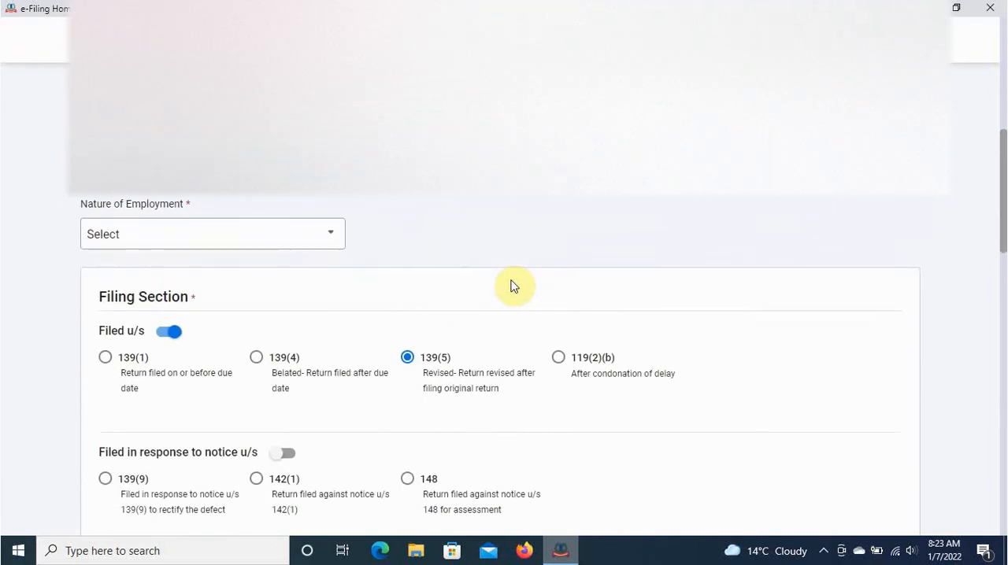
pyautogui.scroll(-1, 312, 187)
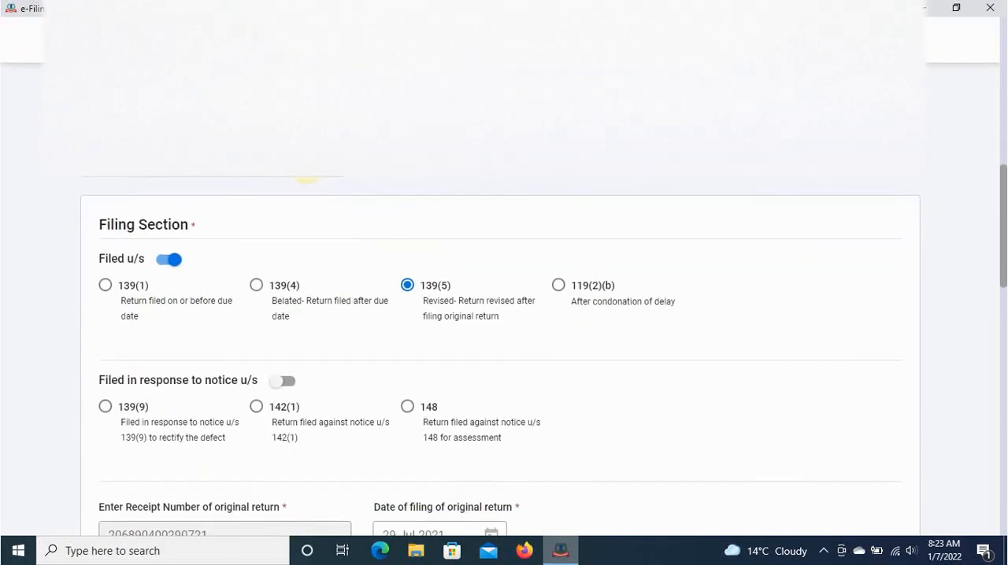
pyautogui.click(311, 180)
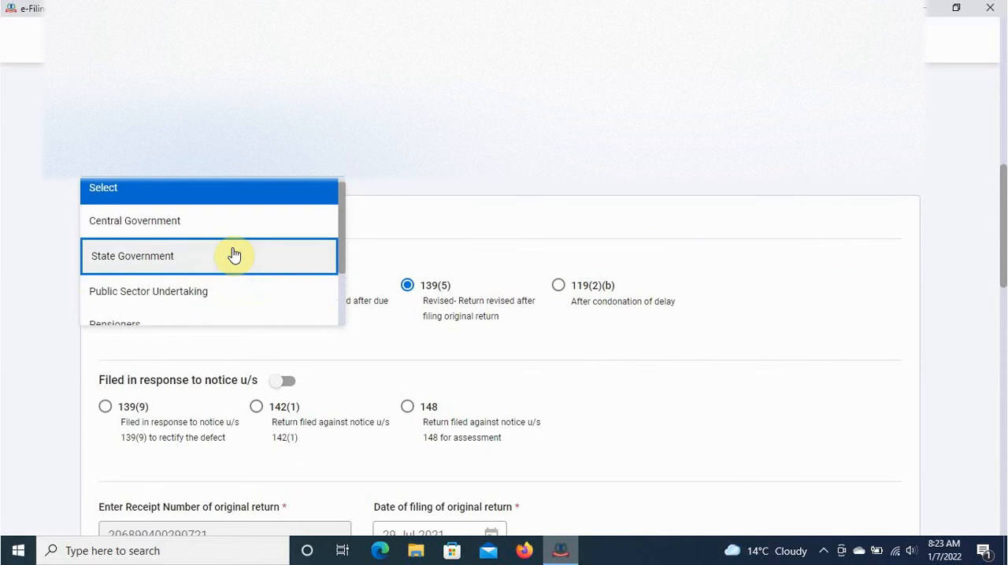
pyautogui.scroll(-2, 234, 254)
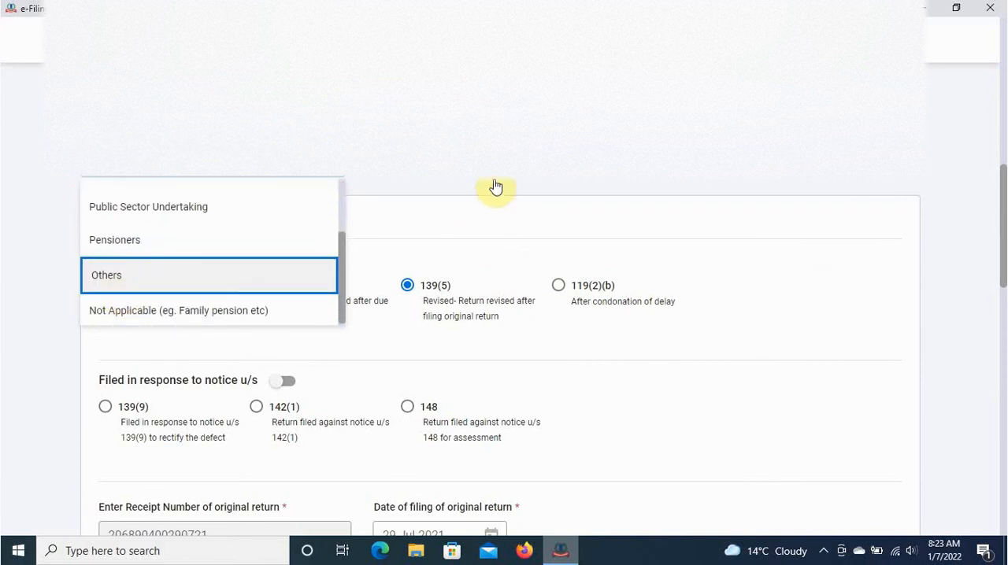
pyautogui.click(116, 284)
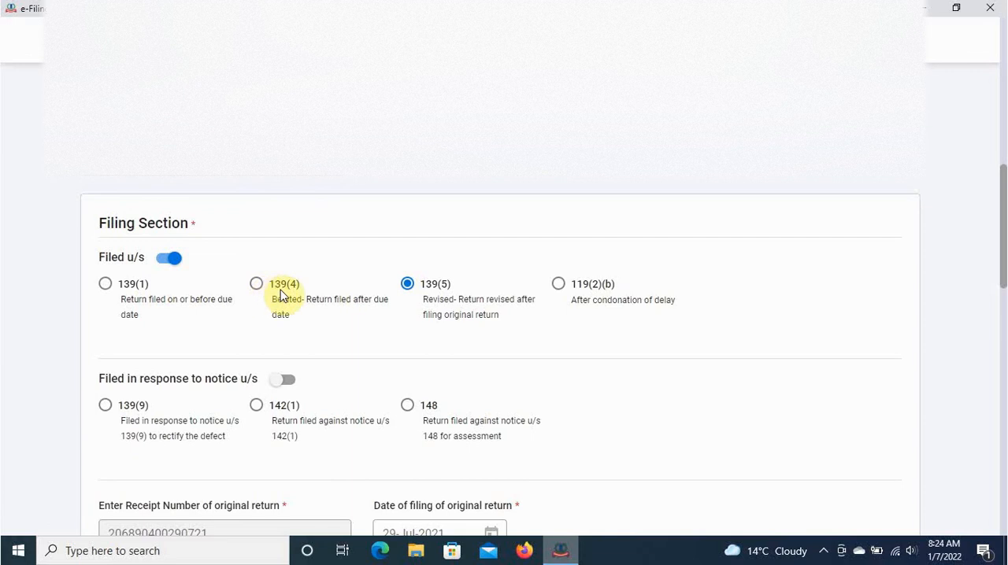
# - Review the filing section and the refund bank details, and try to confirm the Personal Information section
pyautogui.scroll(-3, 326, 315)
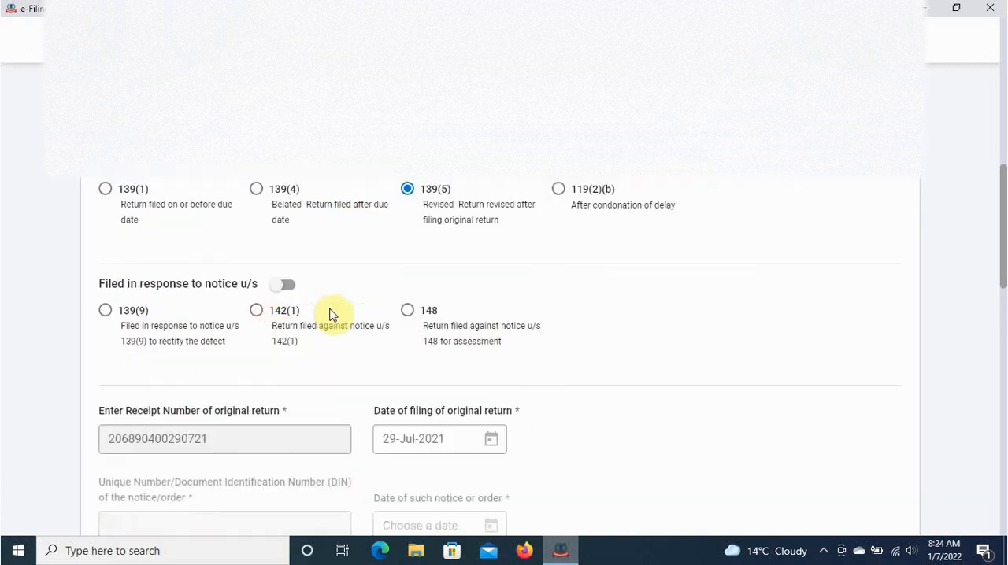
pyautogui.scroll(-2, 330, 312)
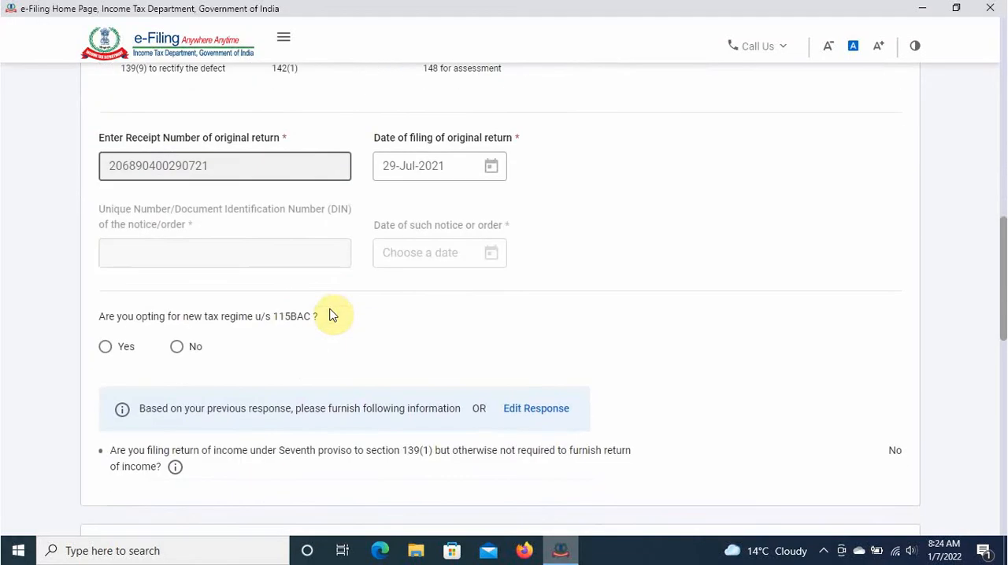
pyautogui.scroll(-4, 312, 252)
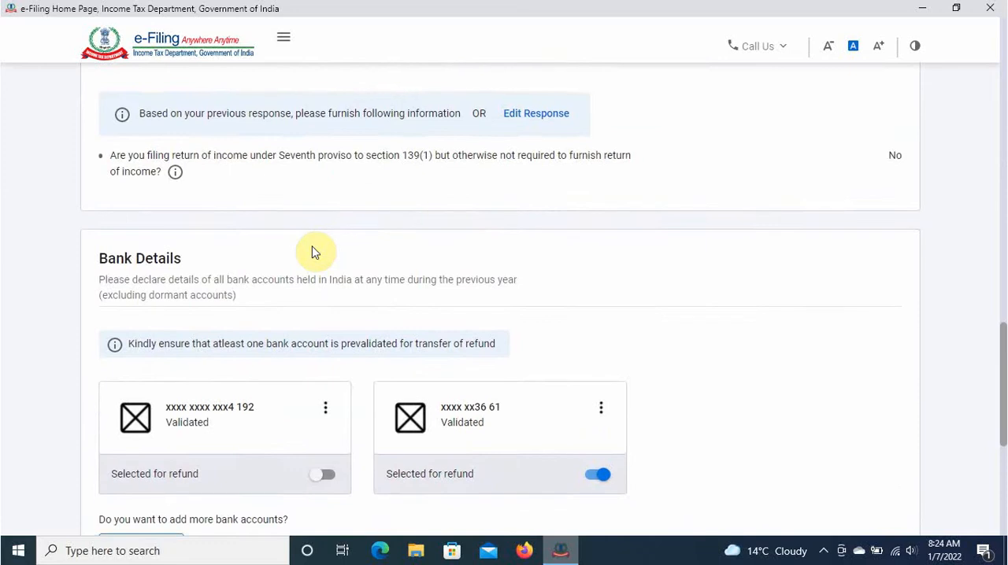
pyautogui.scroll(-3, 313, 252)
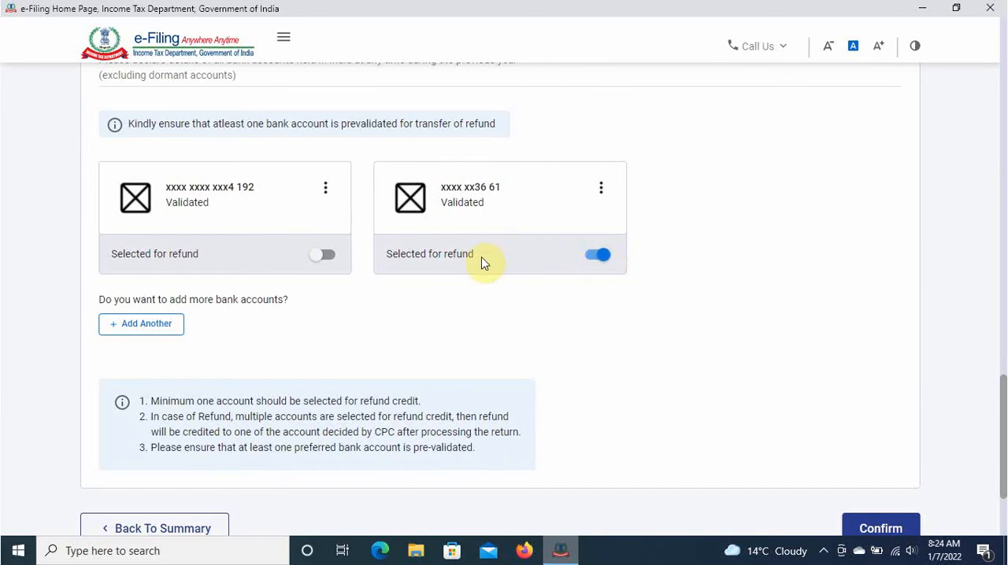
pyautogui.scroll(-3, 449, 323)
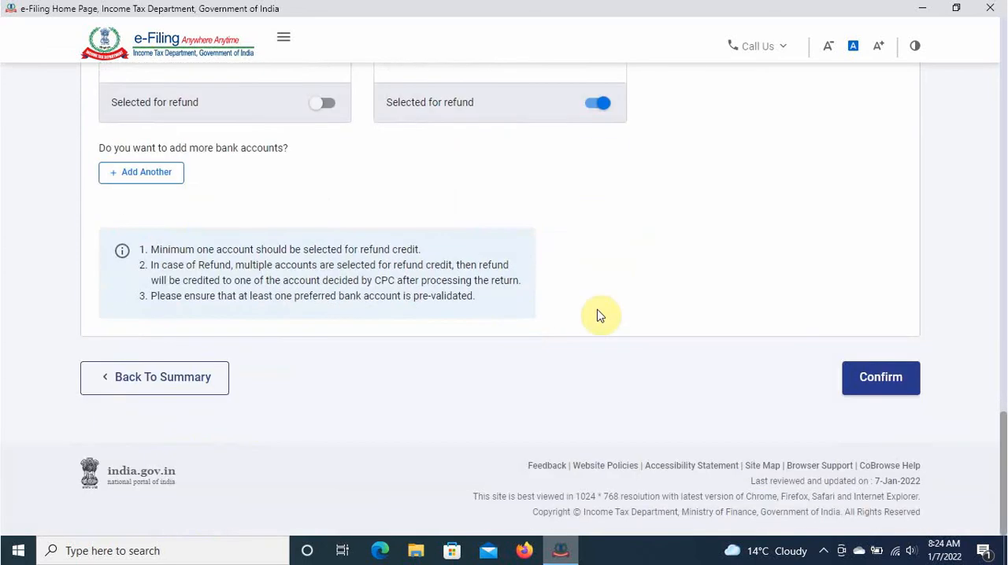
pyautogui.click(885, 381)
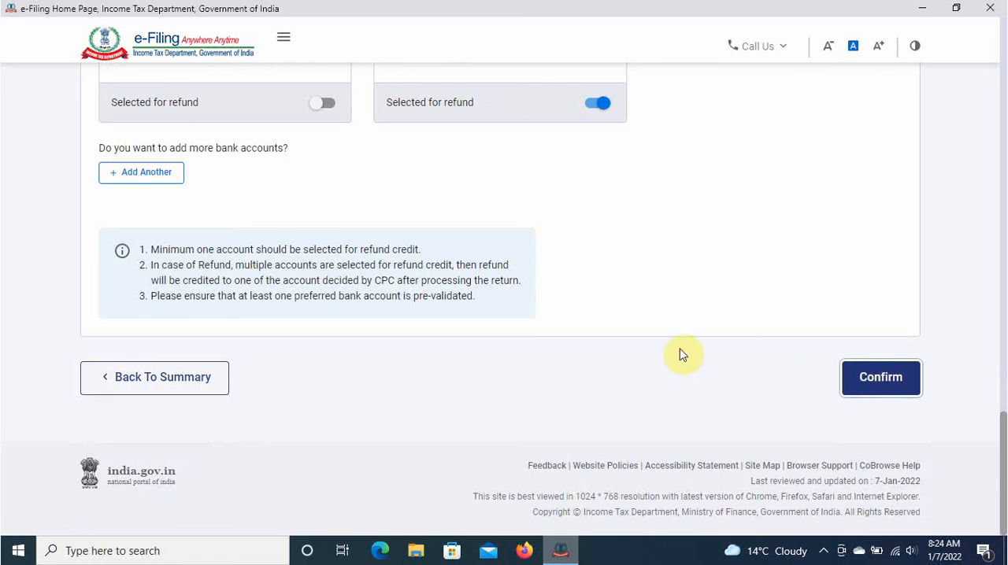
# - Answer the mandatory question on opting for the new tax regime u/s 115BAC and confirm the Personal Information section
pyautogui.scroll(1, 386, 337)
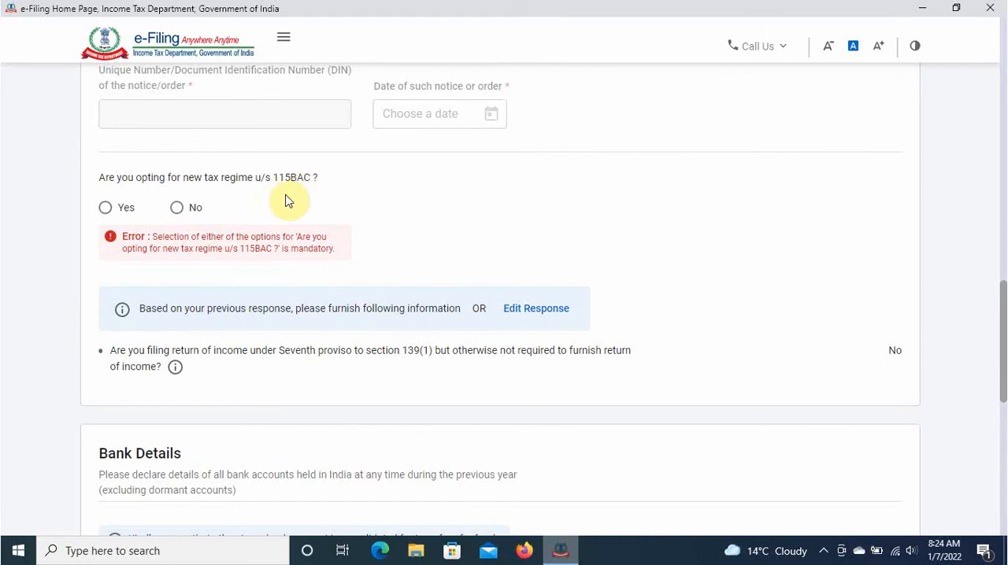
pyautogui.scroll(-10, 375, 273)
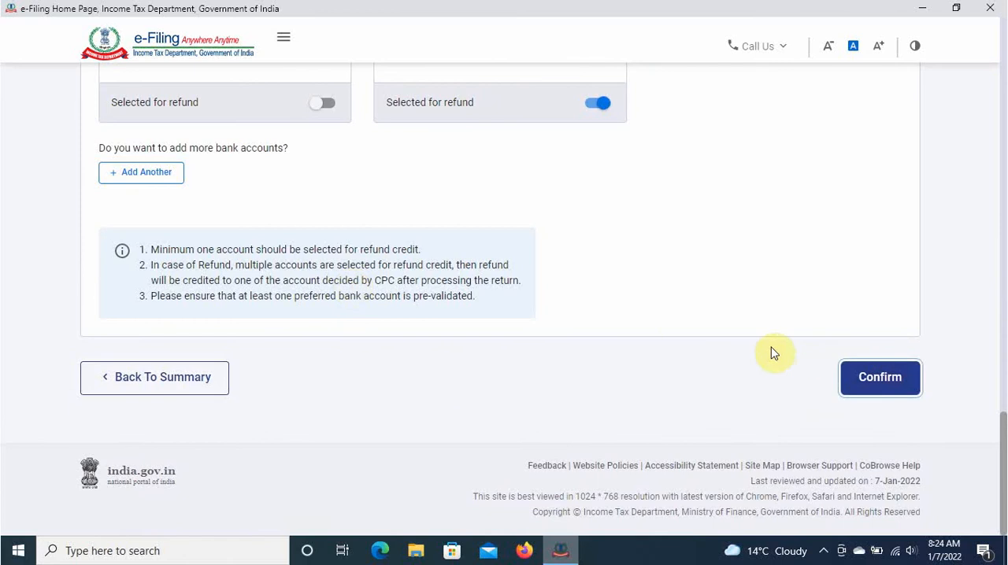
pyautogui.click(874, 376)
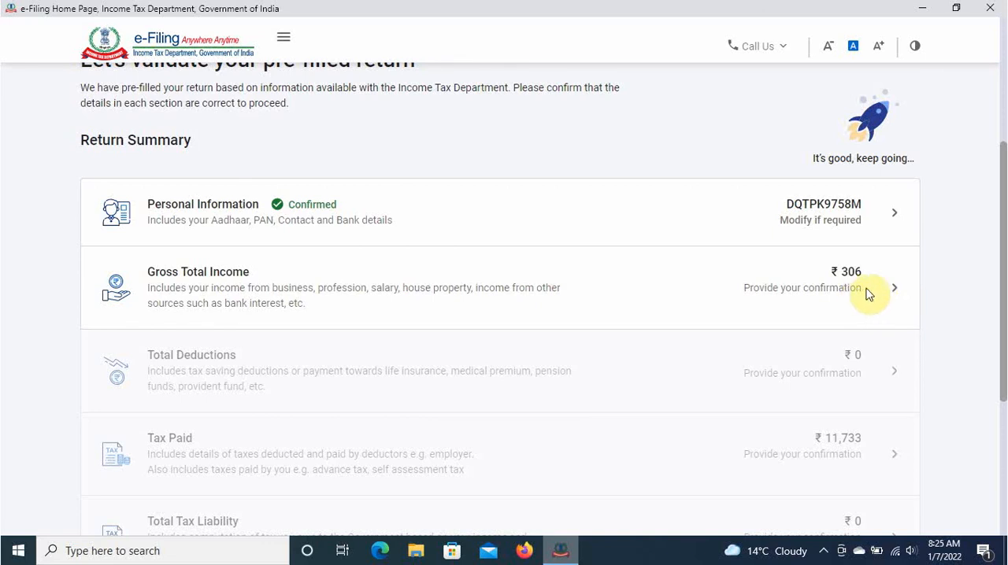
# - Open the Gross Total Income section, look through the salary exemption questions and continue to the income source details
pyautogui.scroll(1, 884, 288)
pyautogui.click(893, 320)
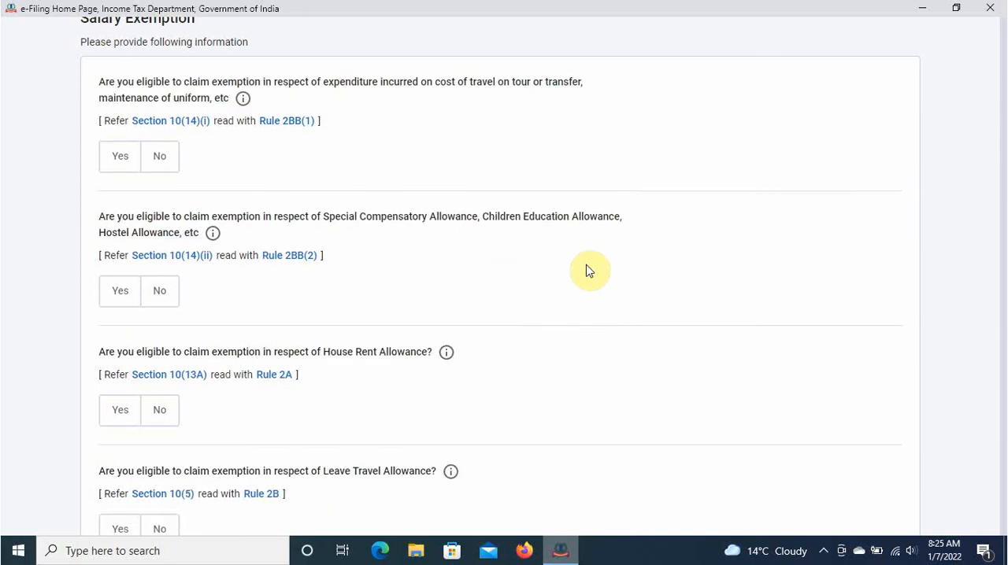
pyautogui.scroll(4, 586, 299)
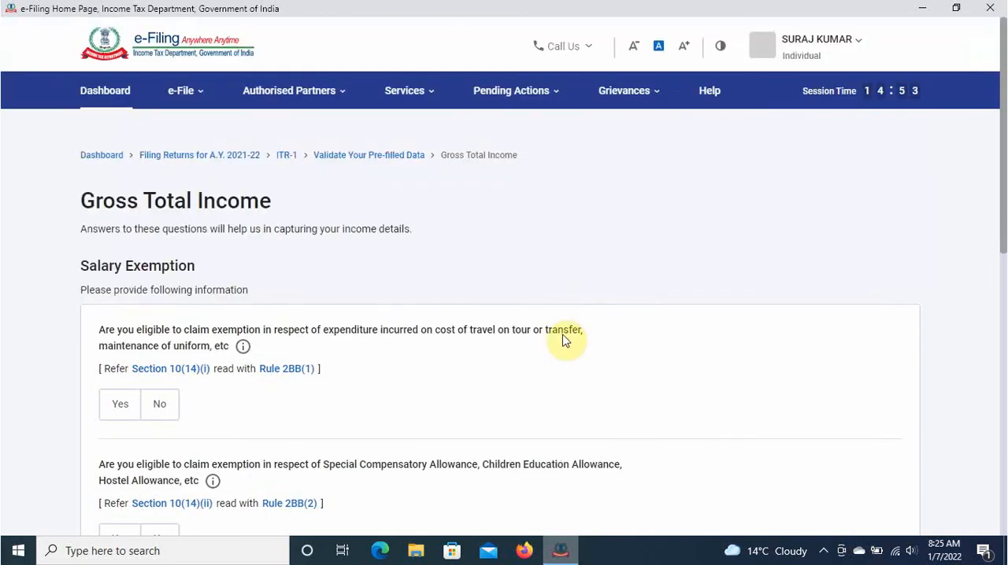
pyautogui.scroll(-3, 563, 340)
pyautogui.scroll(2, 562, 340)
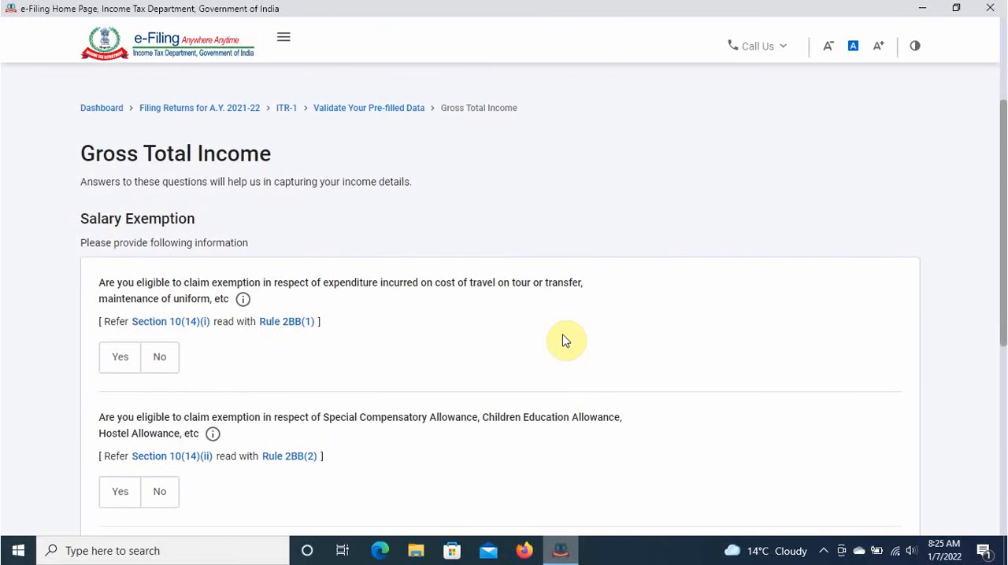
pyautogui.scroll(-7, 563, 340)
pyautogui.scroll(4, 563, 340)
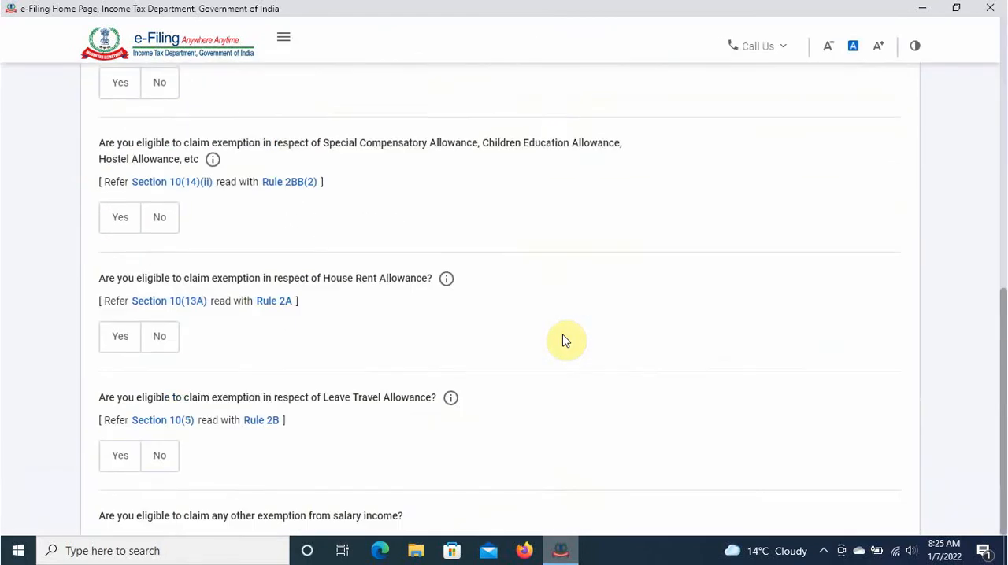
pyautogui.scroll(3, 563, 340)
pyautogui.scroll(-7, 563, 338)
pyautogui.scroll(1, 835, 344)
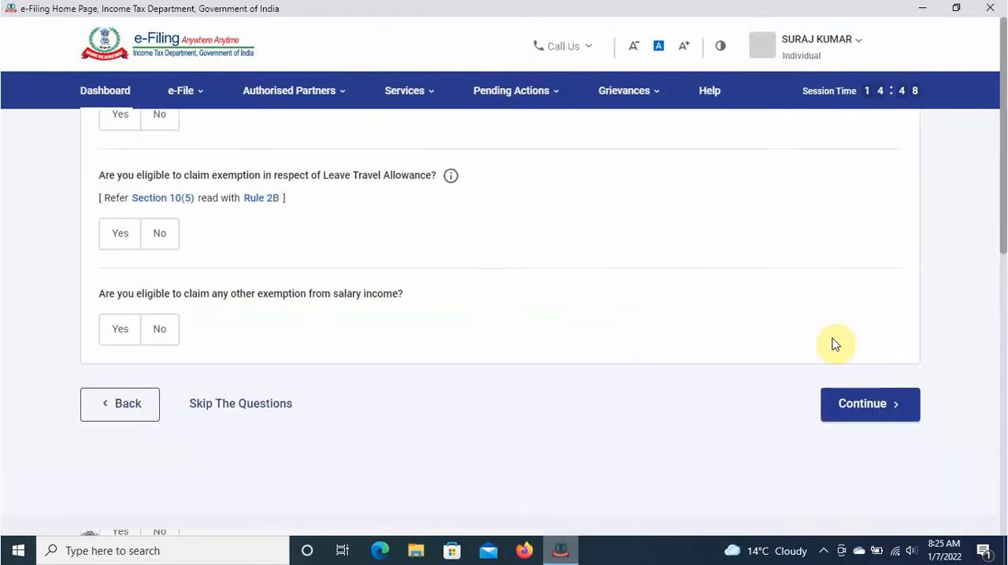
pyautogui.click(860, 406)
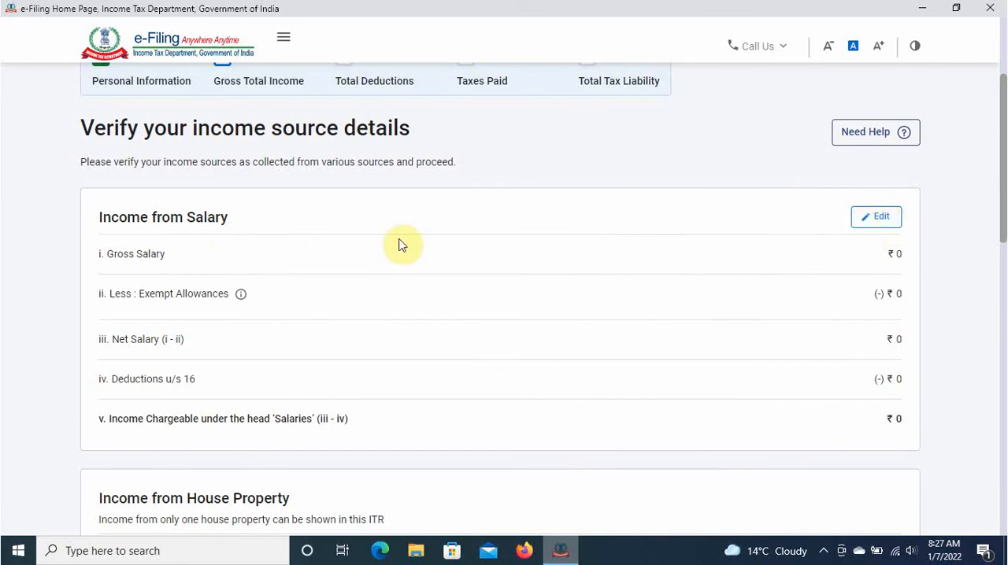
# - Review the salary, house property and other-sources income details and open the breakup for income from house property
pyautogui.scroll(-2, 750, 293)
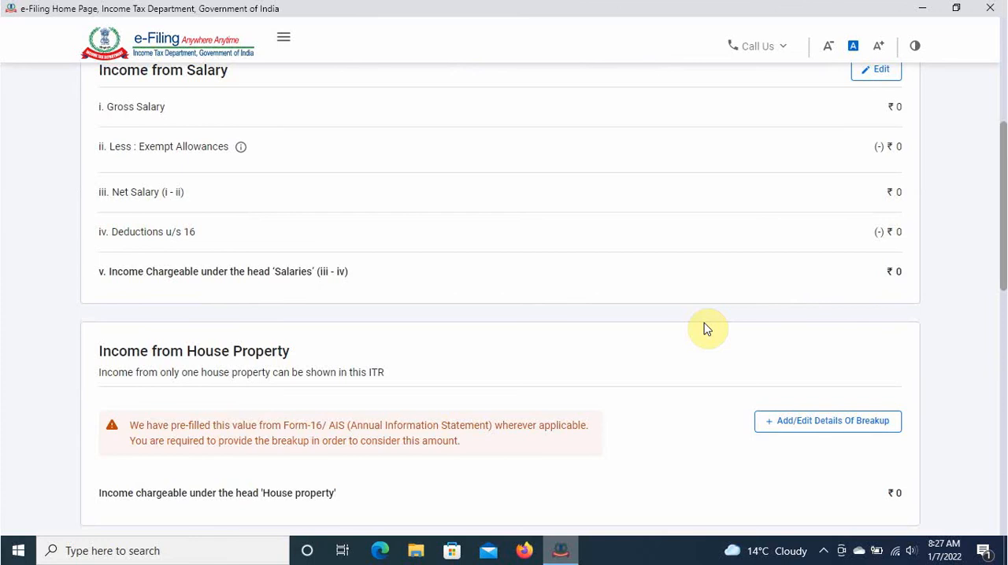
pyautogui.scroll(2, 706, 329)
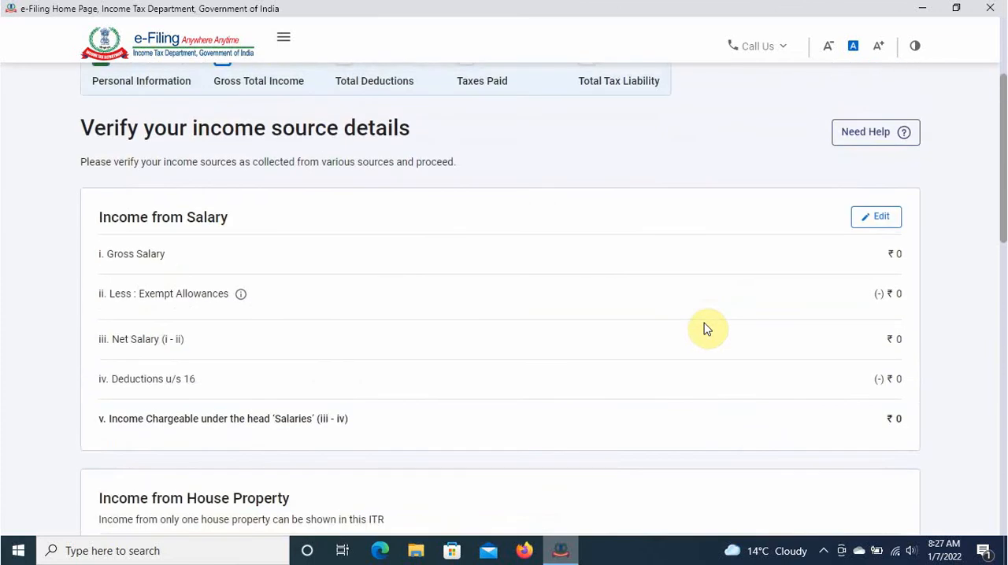
pyautogui.scroll(-4, 706, 329)
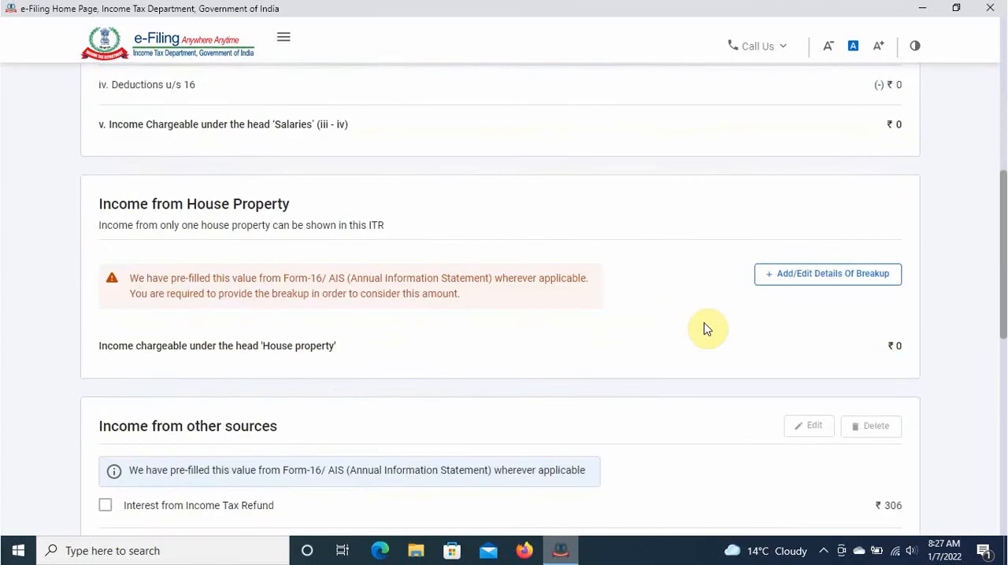
pyautogui.scroll(-4, 706, 329)
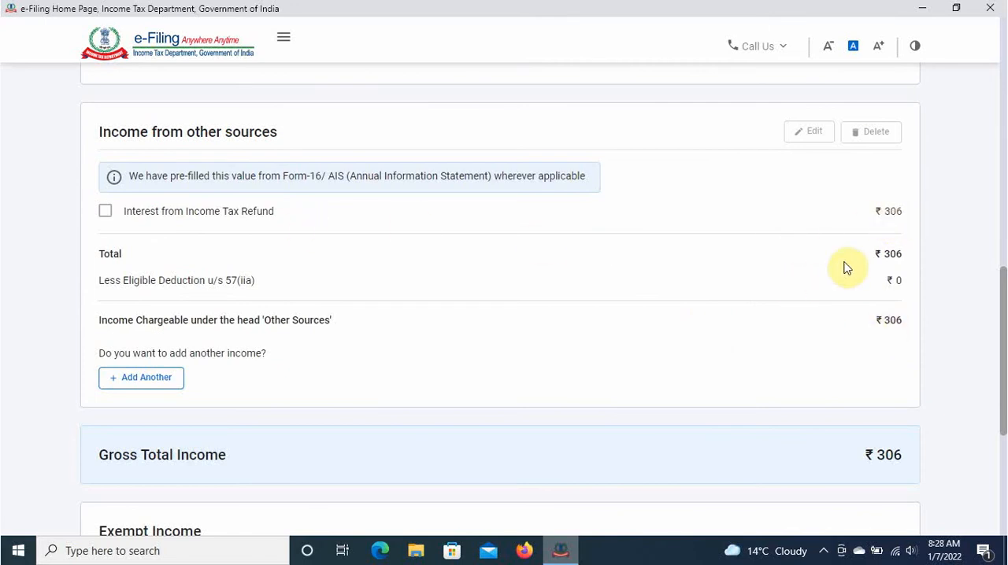
pyautogui.scroll(1, 614, 326)
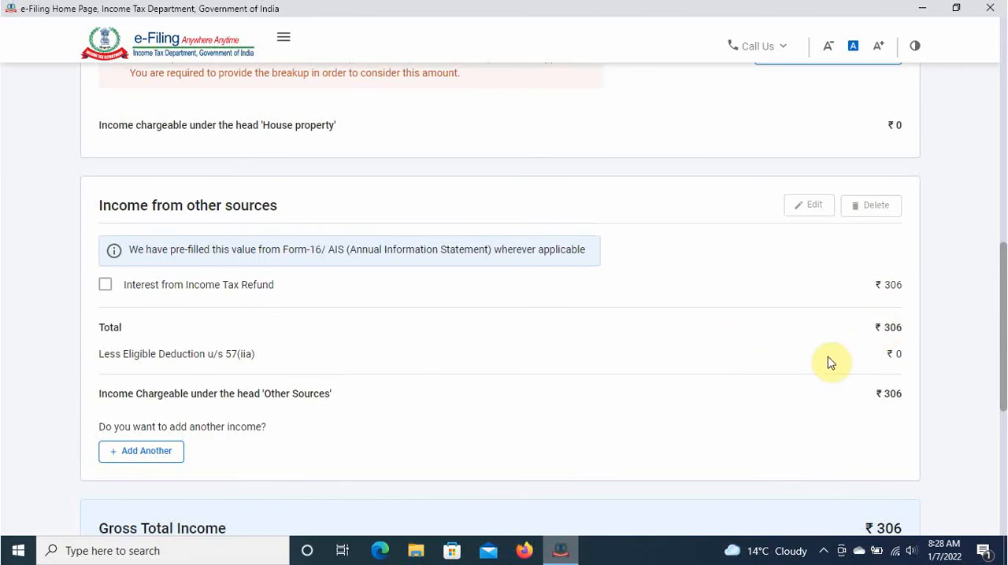
pyautogui.scroll(3, 697, 369)
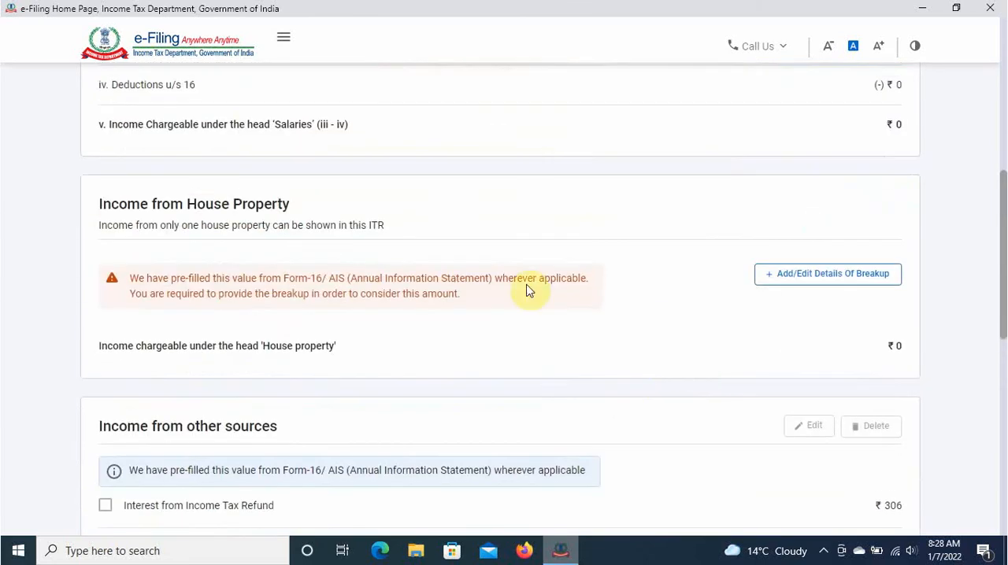
pyautogui.scroll(1, 414, 234)
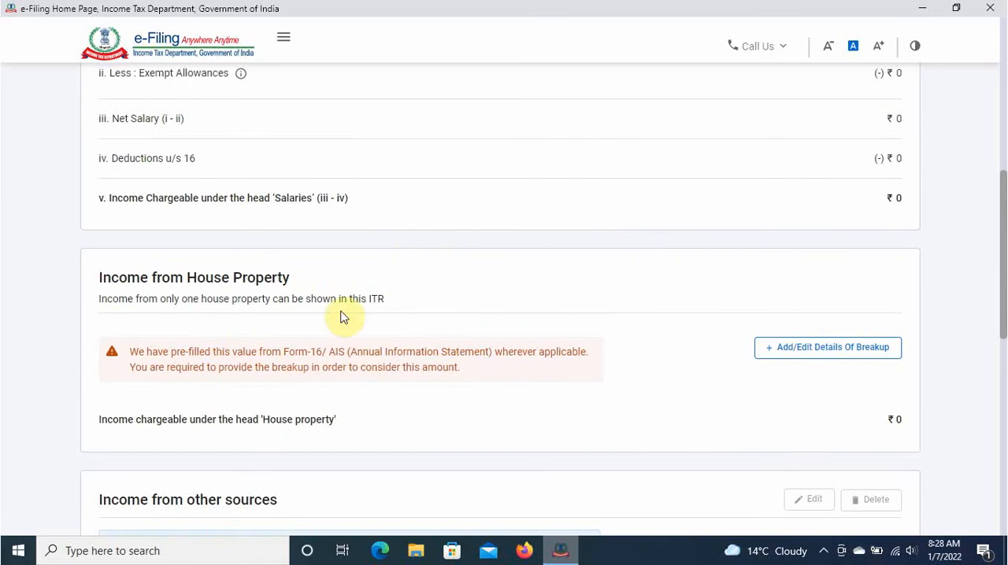
pyautogui.click(839, 352)
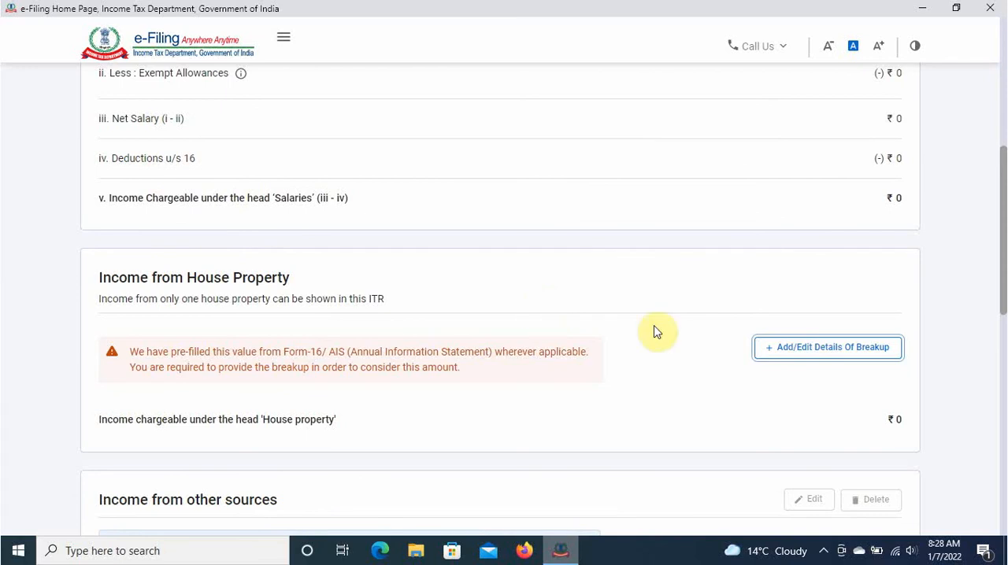
pyautogui.click(818, 347)
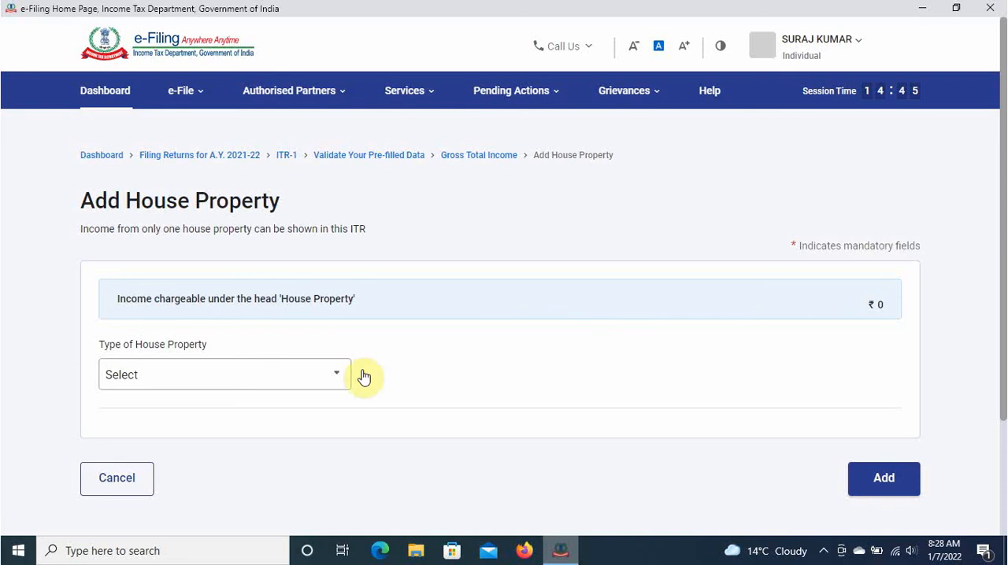
# - Set the type of house property to Let Out and the gross rent received during the year to 1,20,000
pyautogui.click(255, 385)
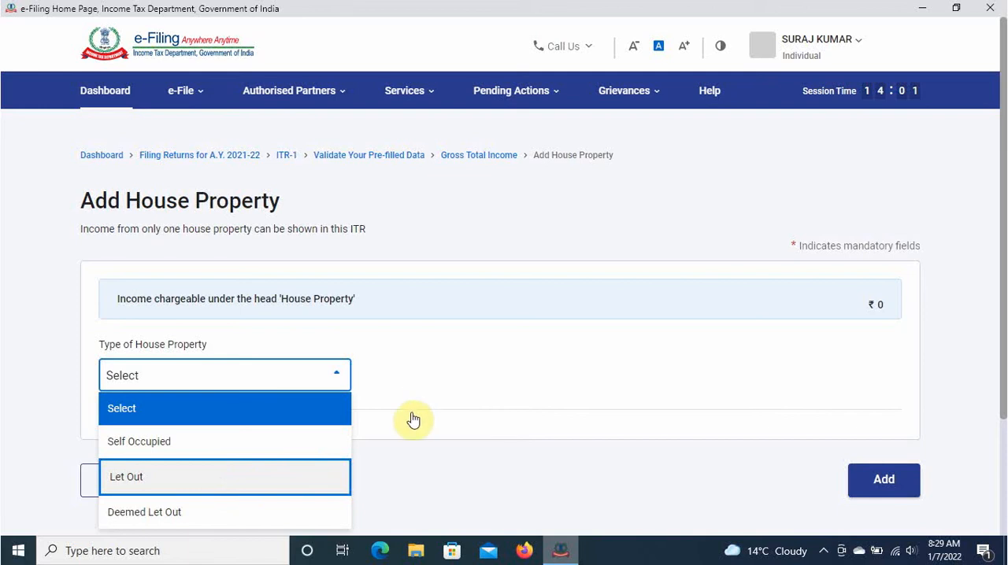
pyautogui.scroll(-2, 497, 324)
pyautogui.click(126, 339)
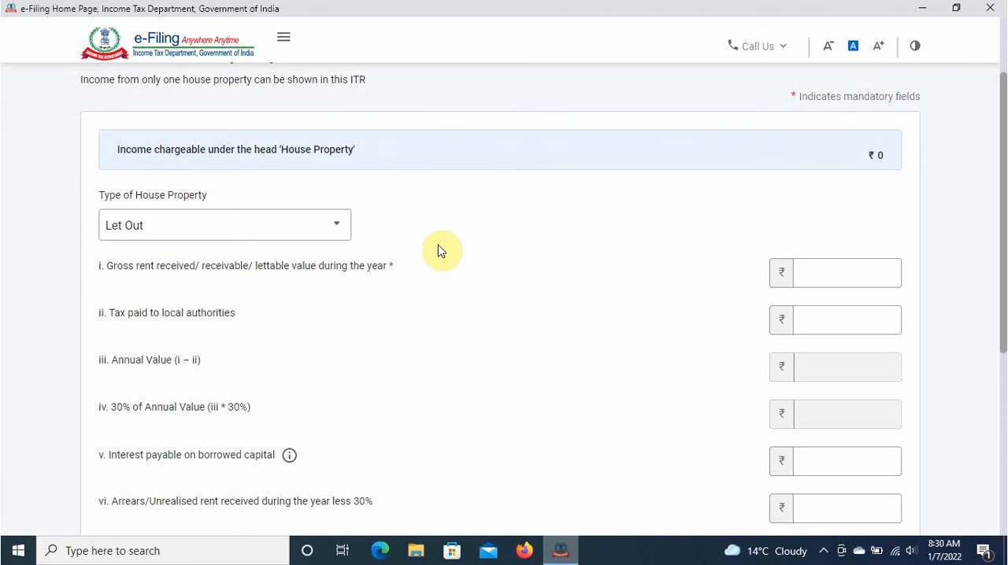
pyautogui.click(850, 269)
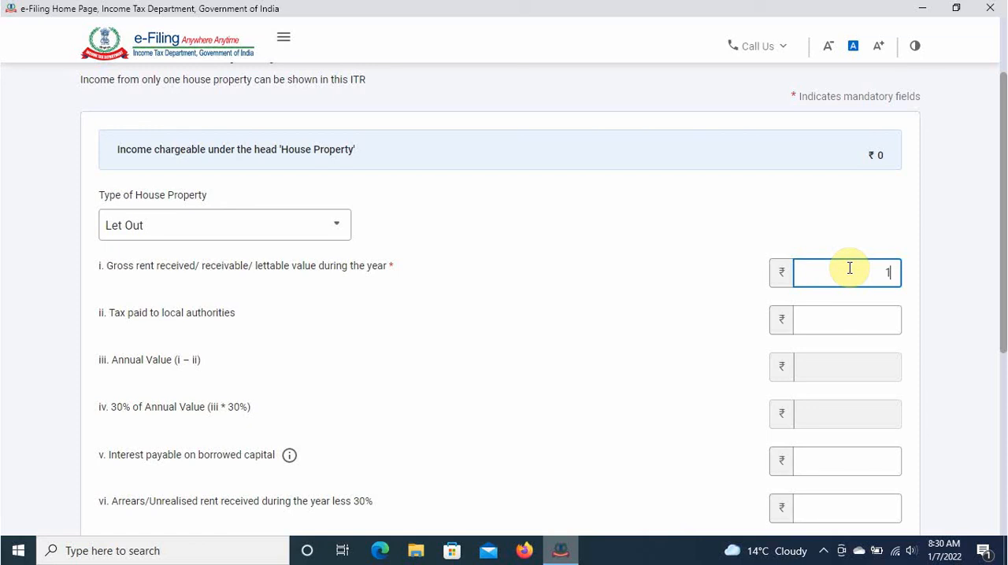
pyautogui.write('20000')
pyautogui.click(616, 283)
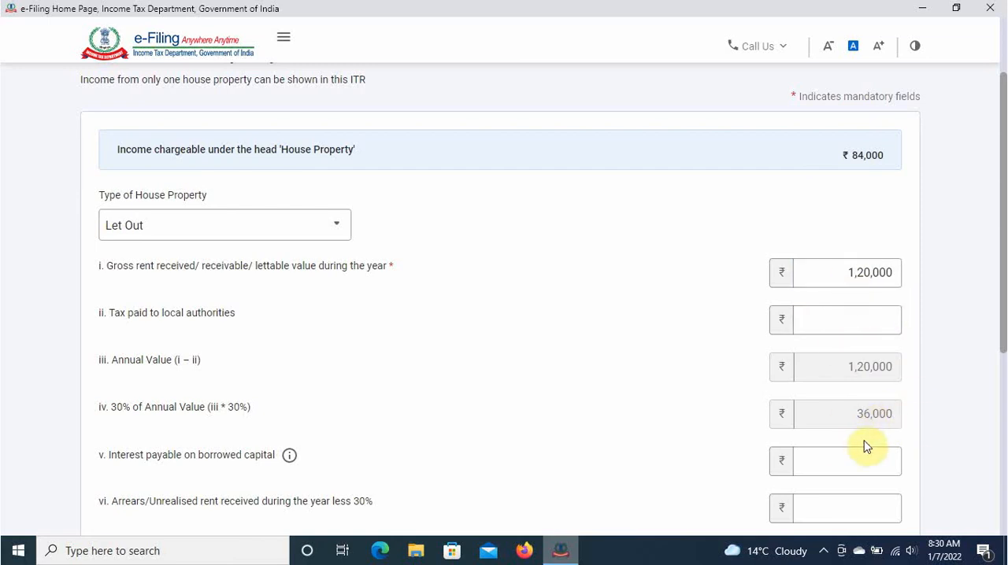
# - Leave the borrowed-capital interest and unrealised rent fields blank and add the let-out house property to the return
pyautogui.scroll(-2, 866, 447)
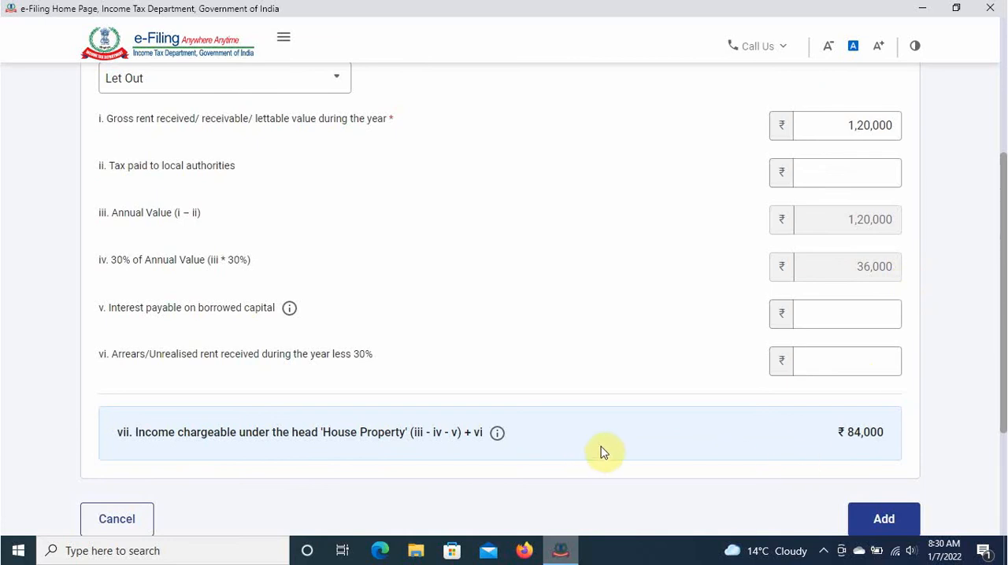
pyautogui.scroll(-2, 685, 445)
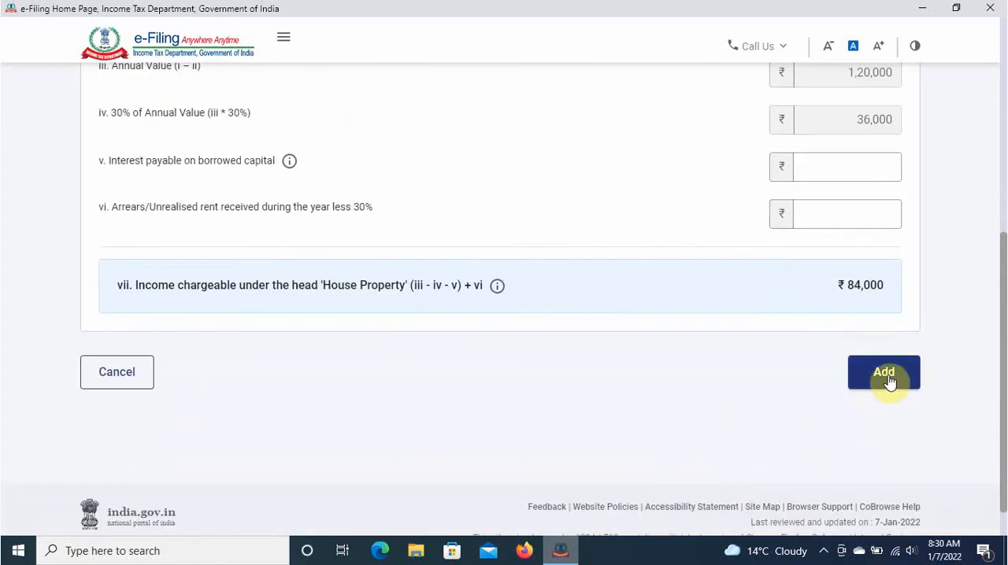
pyautogui.scroll(2, 749, 336)
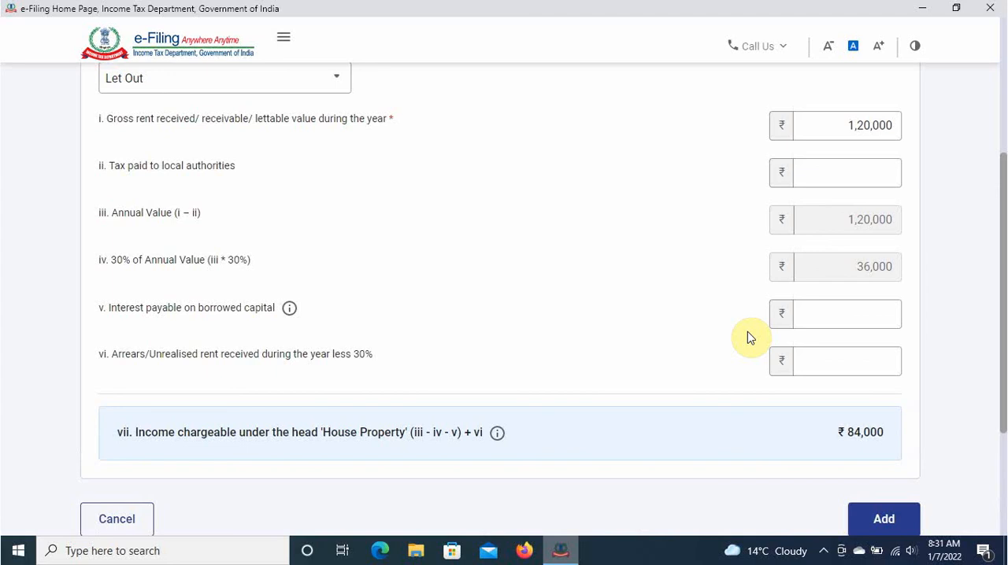
pyautogui.click(895, 327)
pyautogui.scroll(-2, 638, 348)
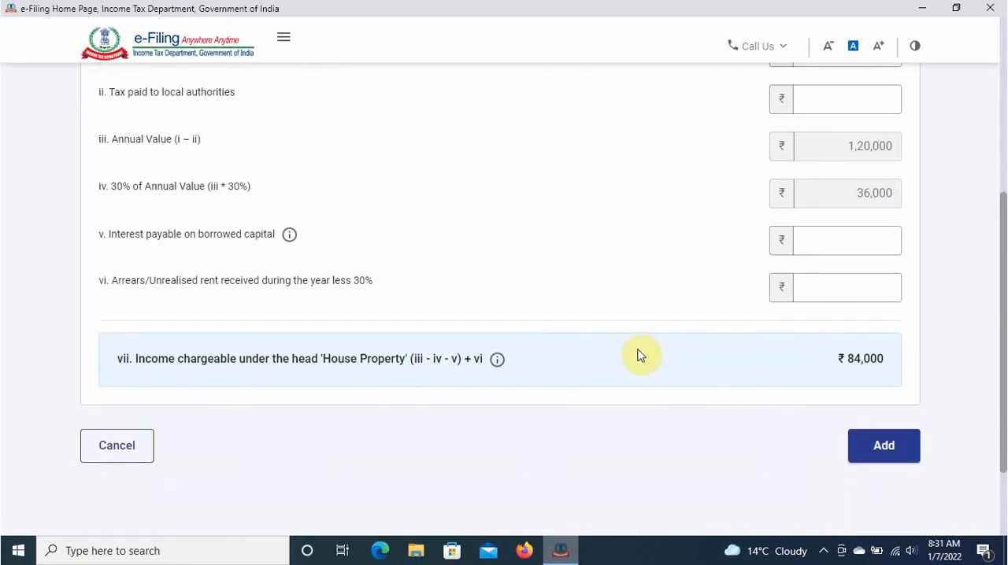
pyautogui.click(887, 456)
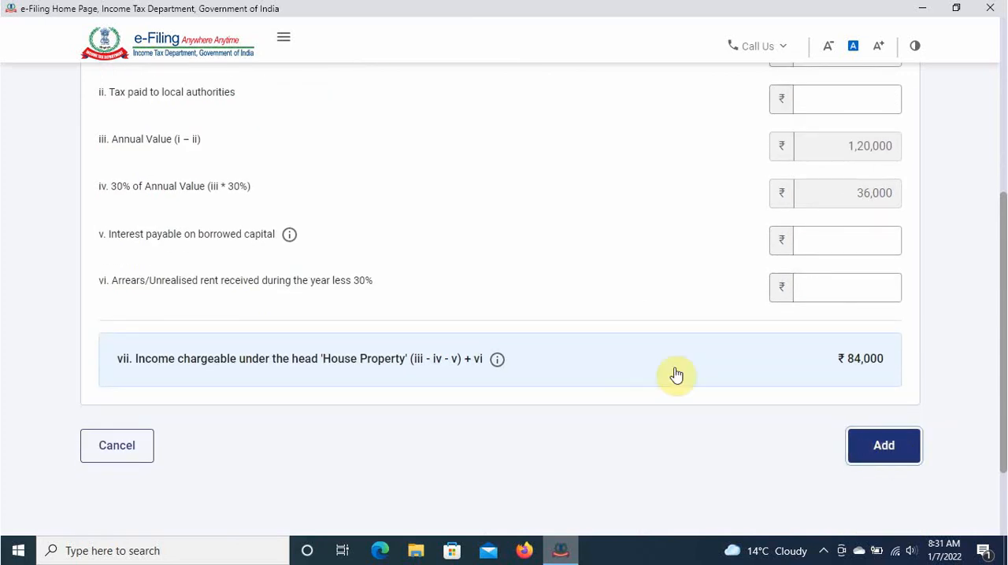
# - Review the house property, other sources and exempt income details and confirm the Gross Total Income section
pyautogui.scroll(-5, 531, 367)
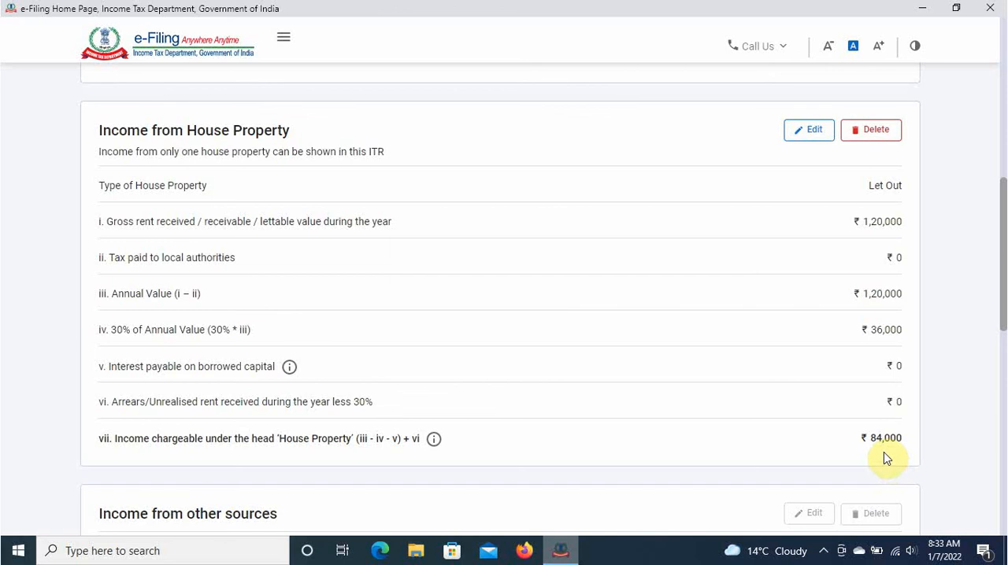
pyautogui.scroll(-3, 759, 376)
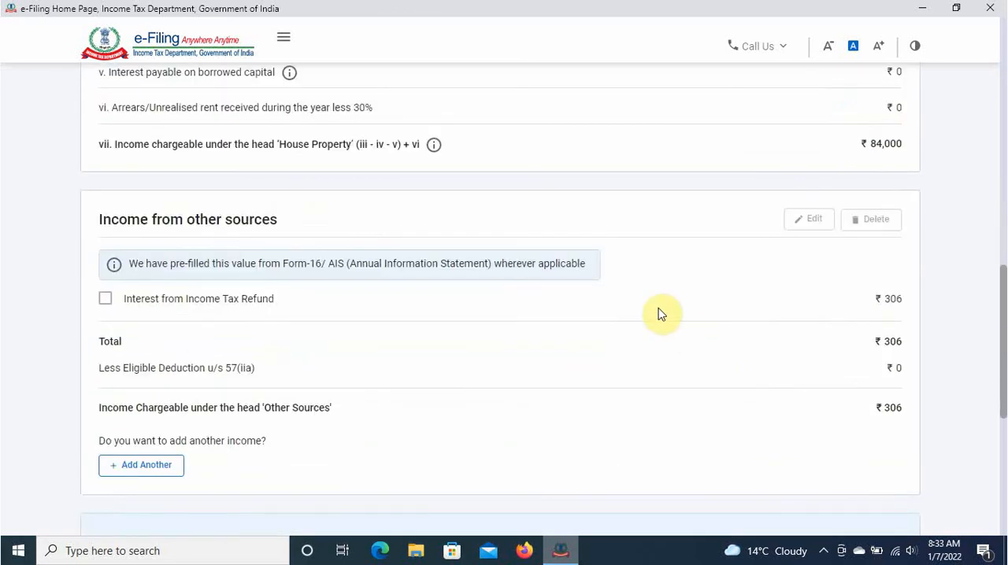
pyautogui.scroll(-3, 835, 392)
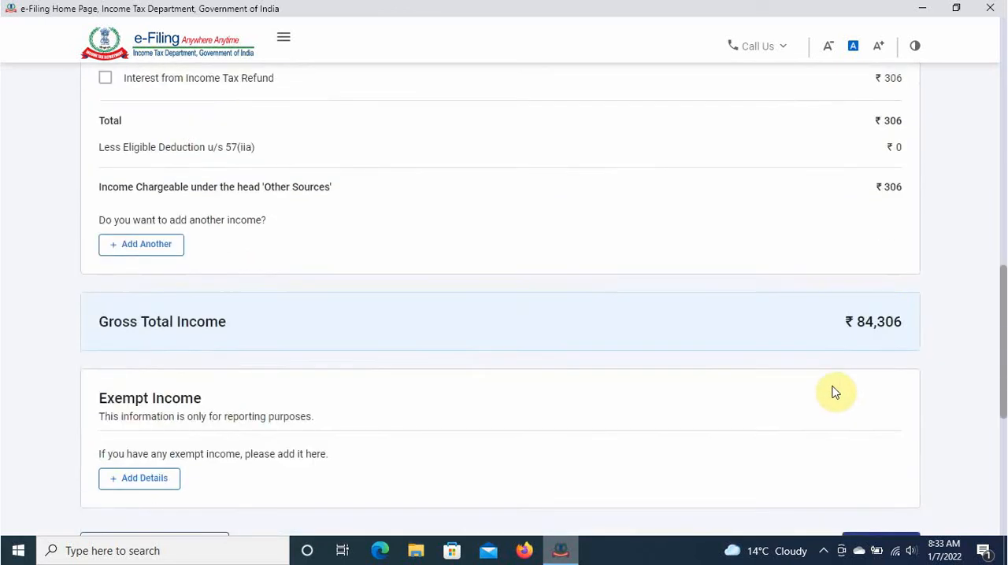
pyautogui.scroll(-2, 724, 335)
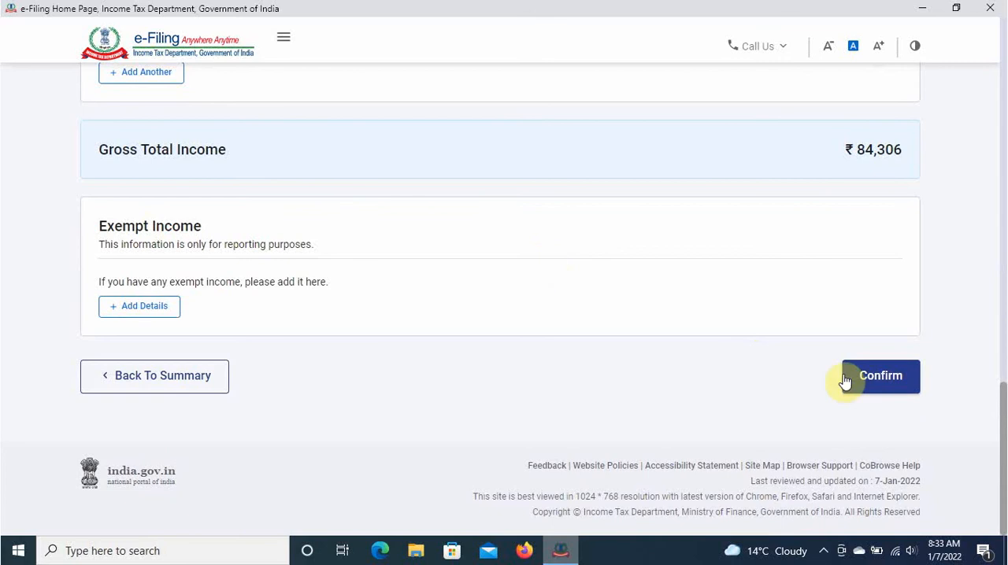
pyautogui.click(887, 378)
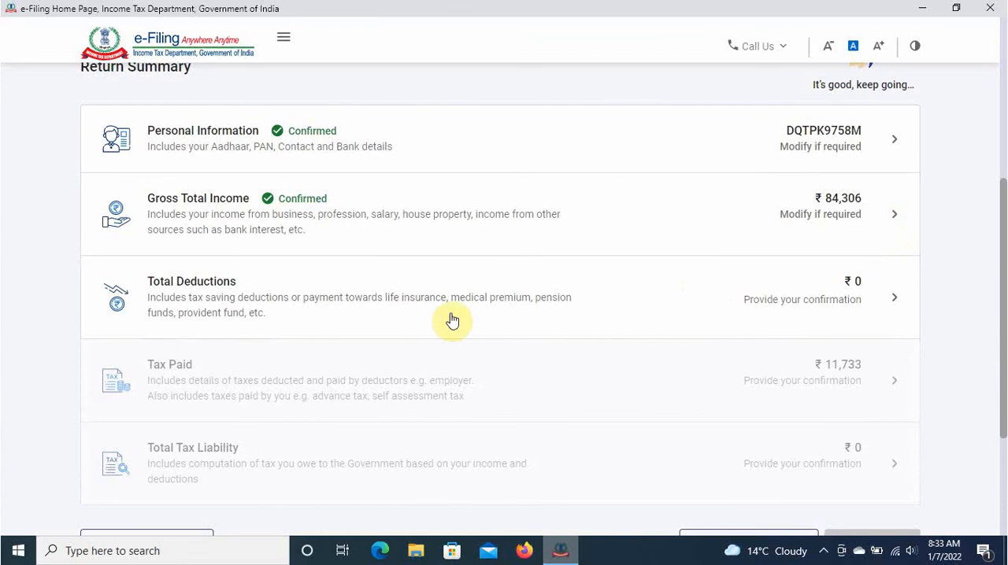
# - Go through the deduction questions of the Total Deductions section and confirm the section without adding any deduction
pyautogui.click(844, 305)
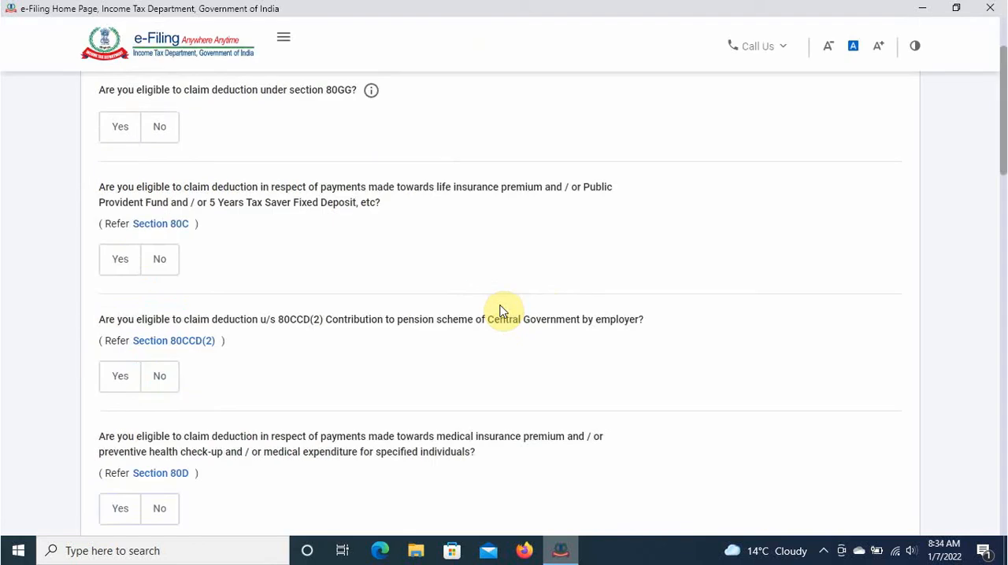
pyautogui.scroll(4, 503, 312)
pyautogui.scroll(-7, 503, 312)
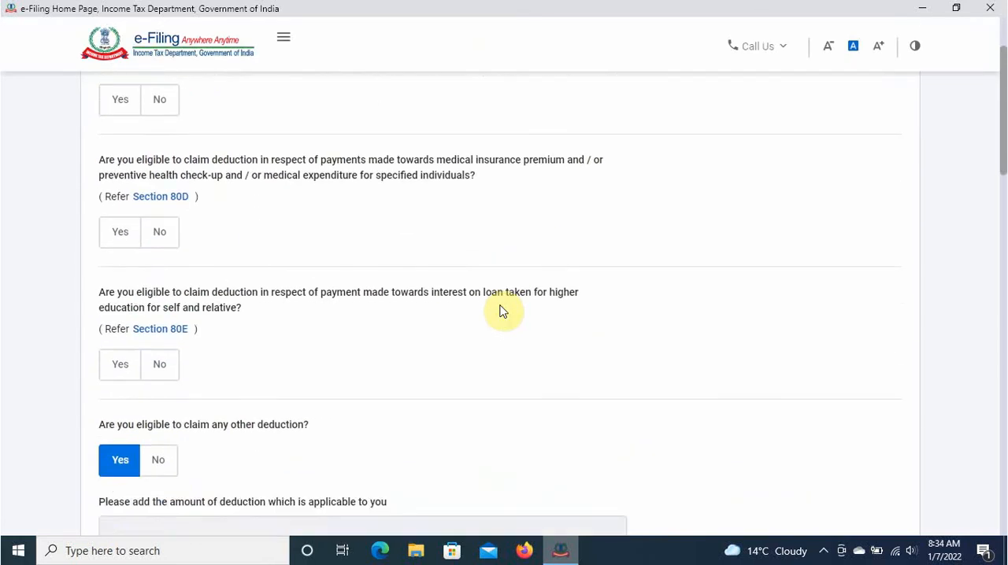
pyautogui.scroll(-12, 503, 312)
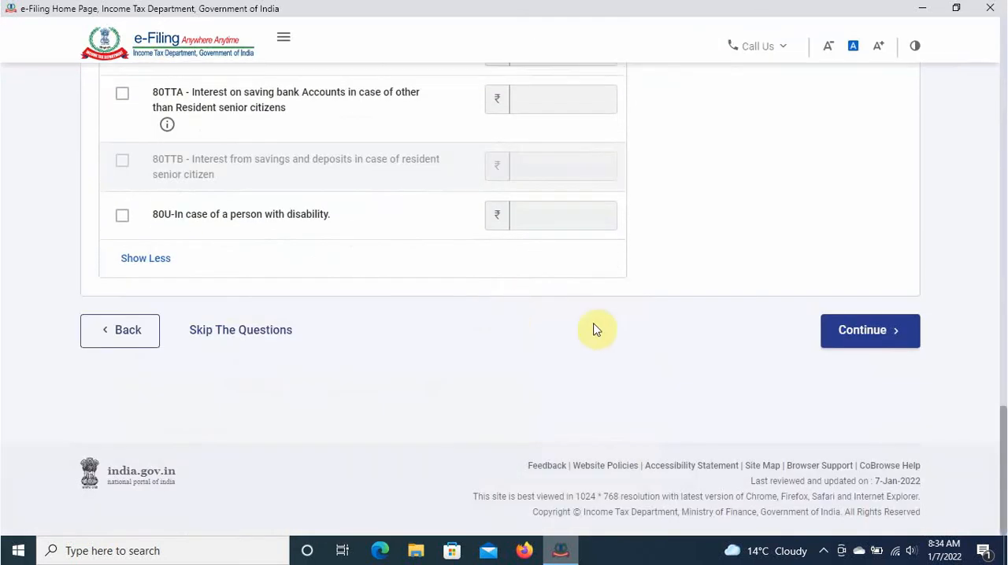
pyautogui.click(875, 339)
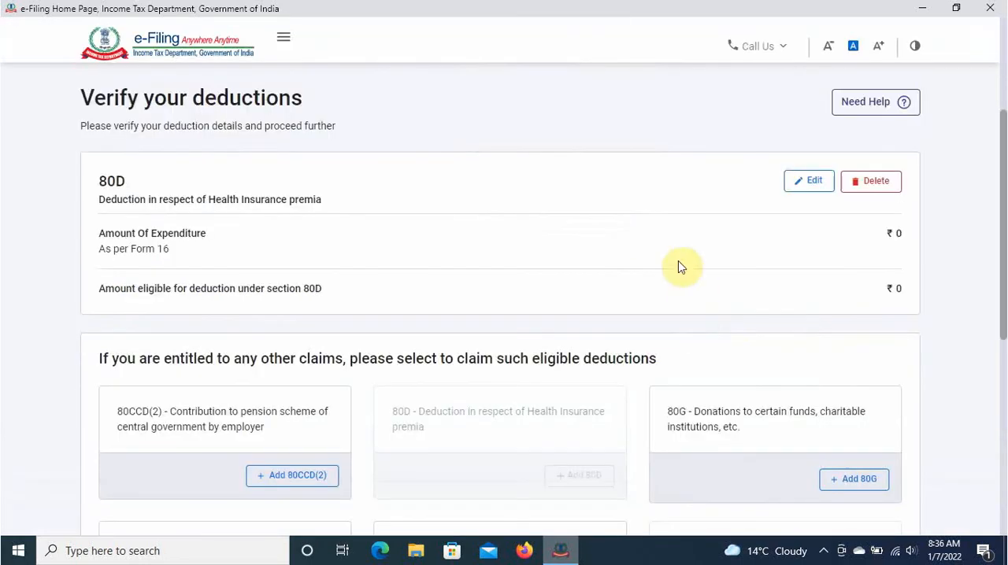
pyautogui.scroll(-5, 682, 371)
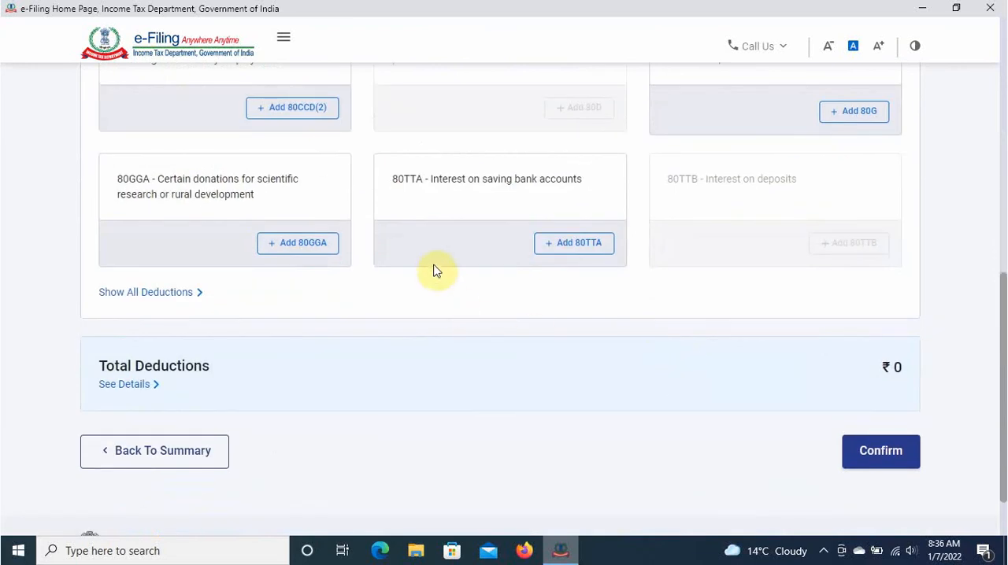
pyautogui.click(881, 455)
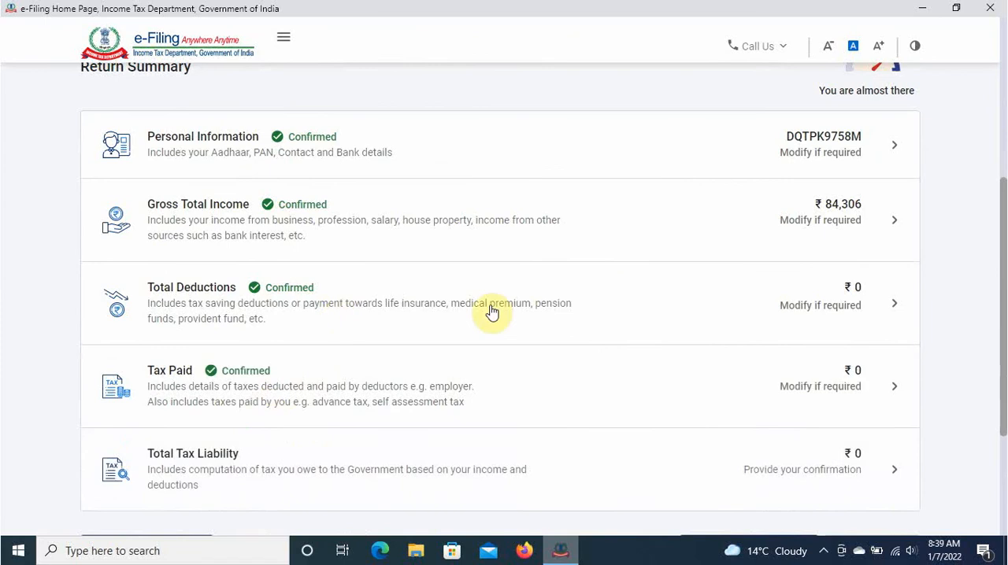
# - Open the Tax Paid section, review the TDS, TCS and advance tax details, and confirm the section
pyautogui.scroll(-1, 492, 314)
pyautogui.scroll(-2, 492, 313)
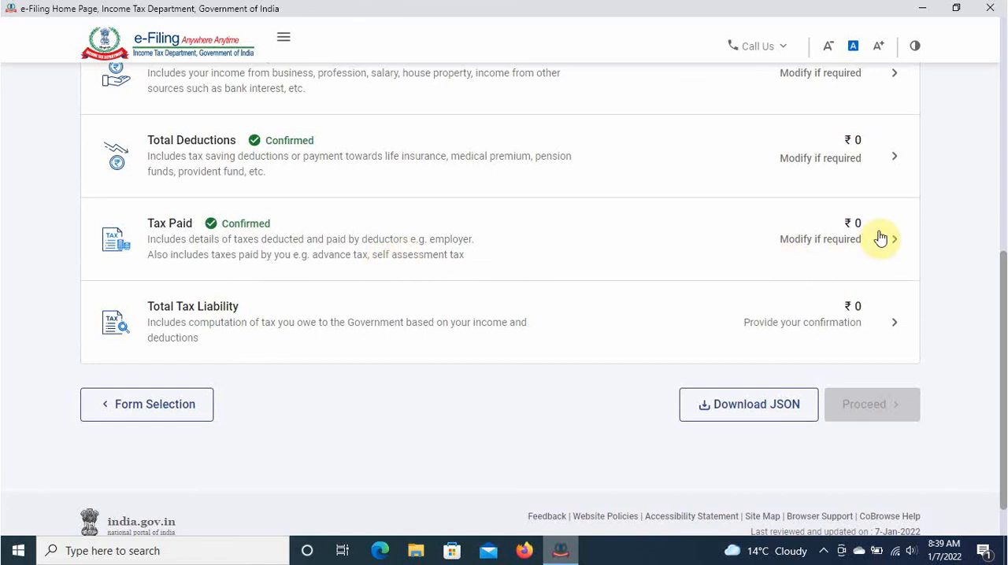
pyautogui.click(581, 242)
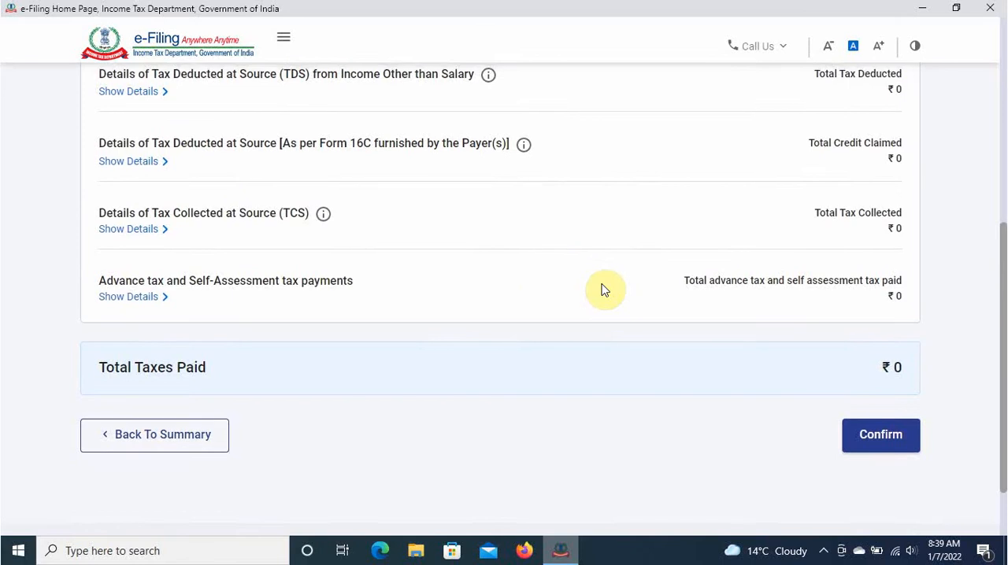
pyautogui.scroll(2, 602, 289)
pyautogui.scroll(-1, 602, 290)
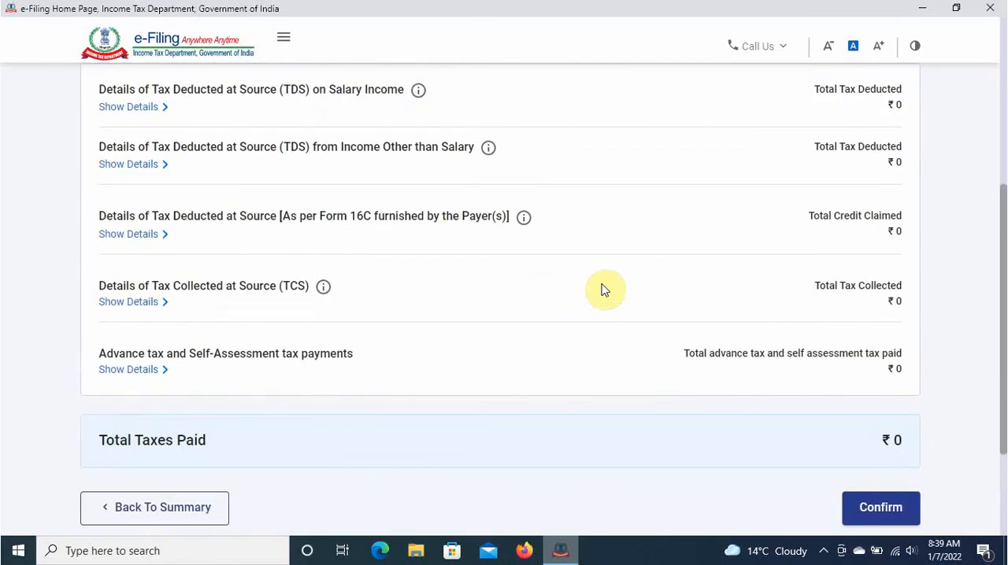
pyautogui.scroll(-2, 602, 290)
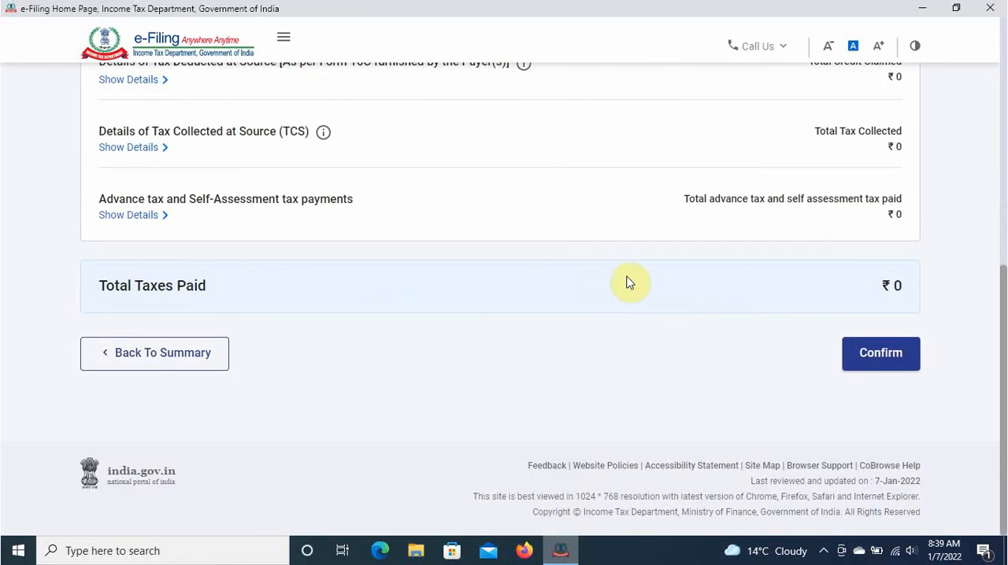
pyautogui.click(875, 362)
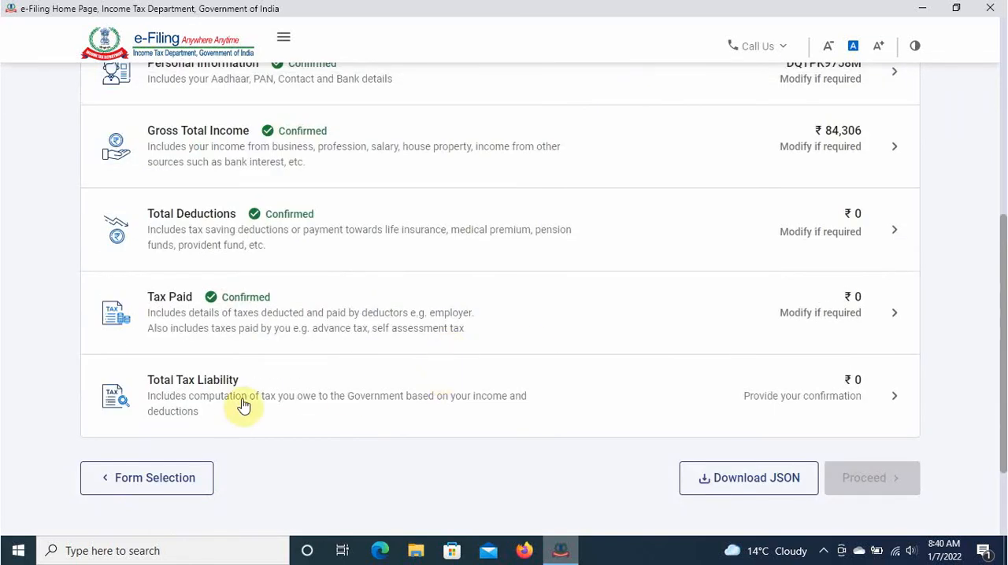
# - Open the Total Tax Liability section, review the computation of income and tax, and confirm the section
pyautogui.click(867, 404)
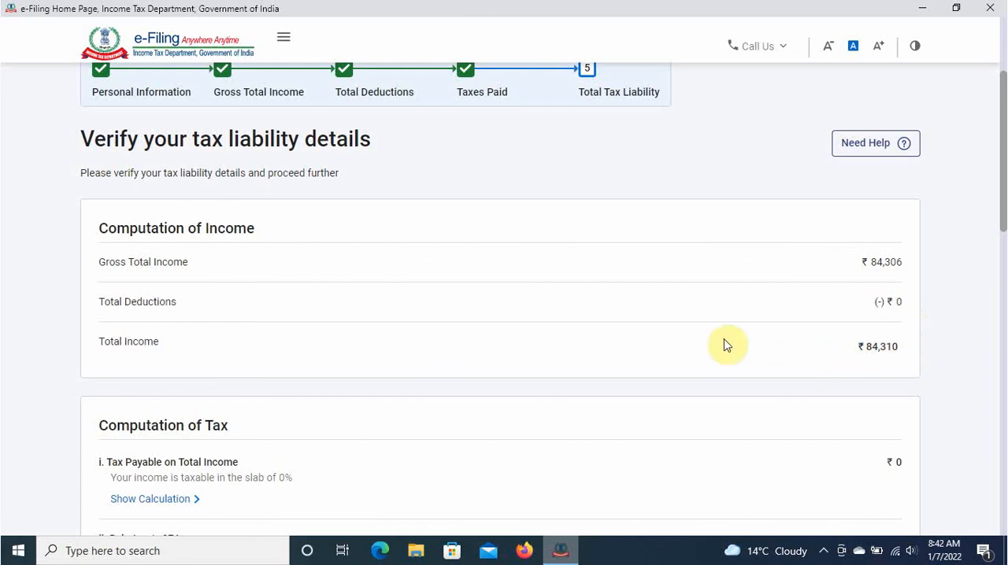
pyautogui.scroll(-2, 724, 344)
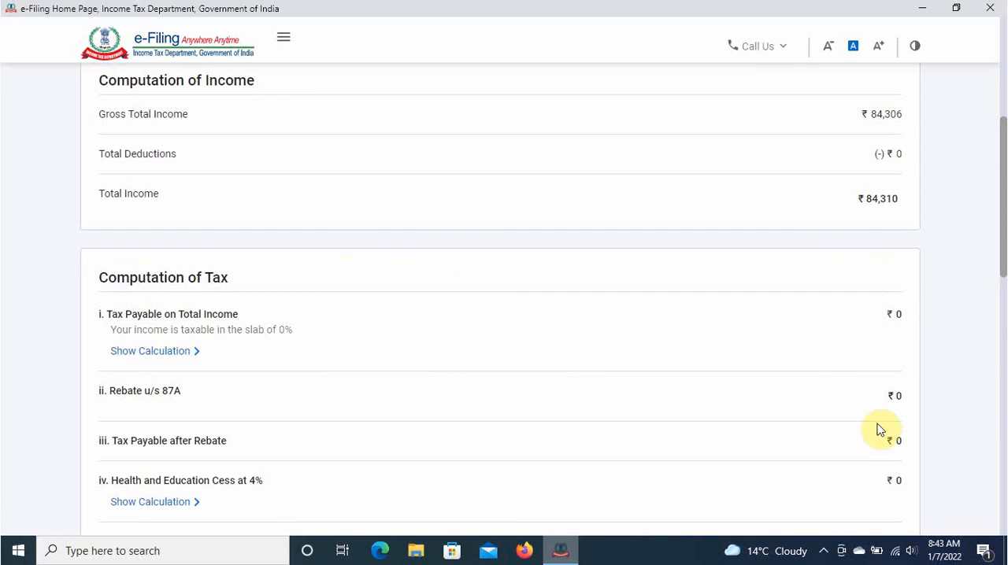
pyautogui.scroll(-6, 878, 370)
pyautogui.scroll(-5, 873, 319)
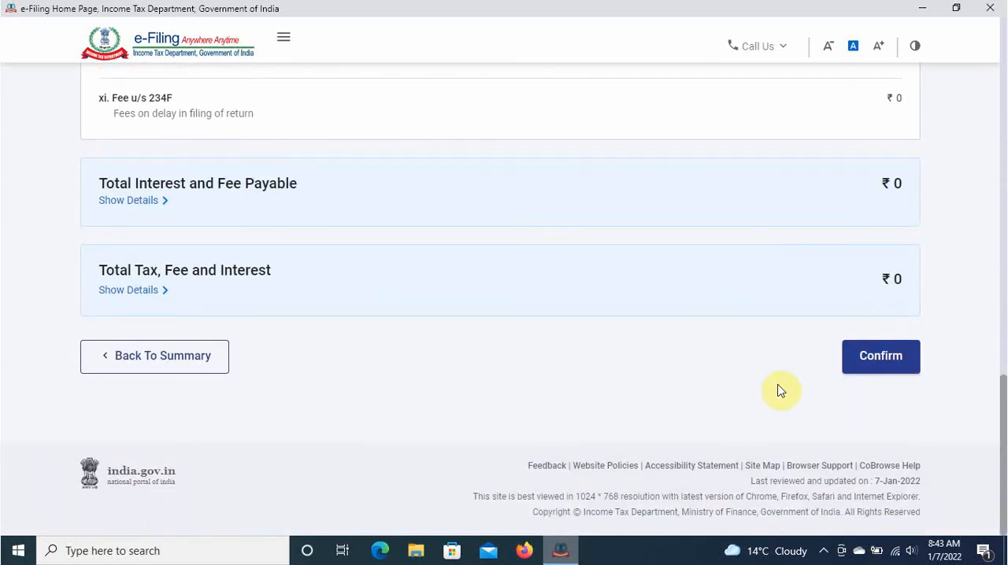
pyautogui.click(872, 356)
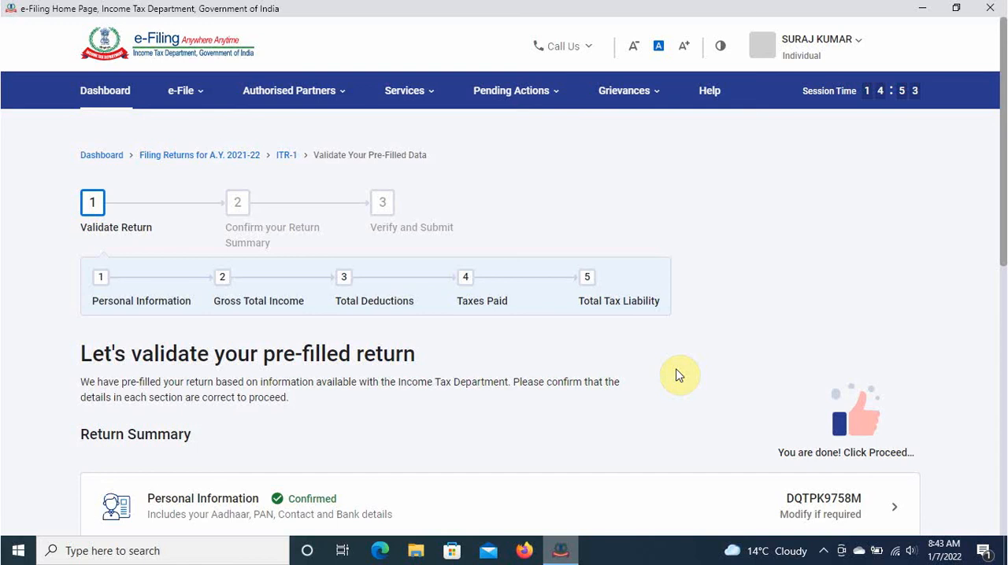
# - Check the confirmation status of every section in the return summary and proceed to the tax summary
pyautogui.scroll(-4, 677, 376)
pyautogui.scroll(2, 677, 376)
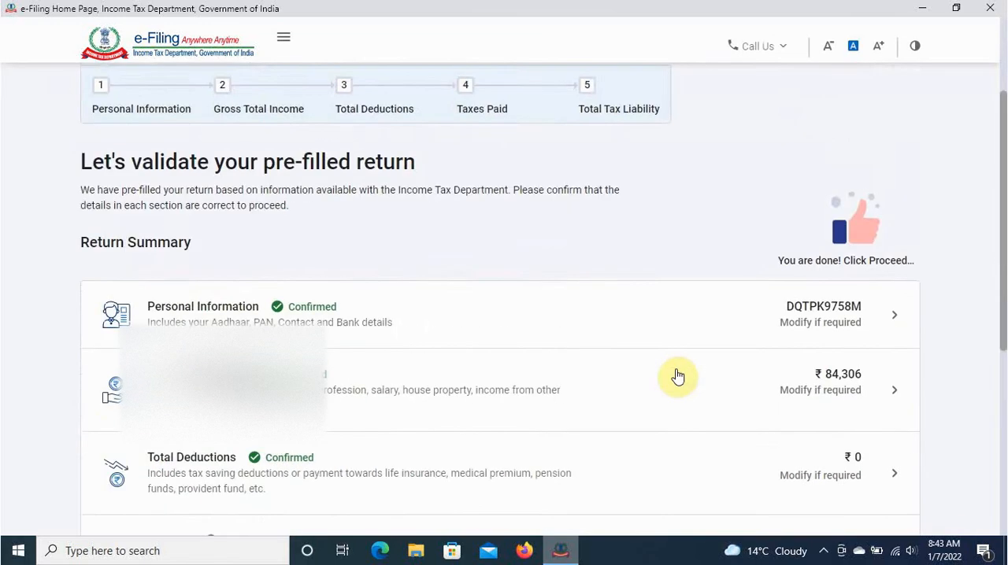
pyautogui.scroll(-6, 677, 375)
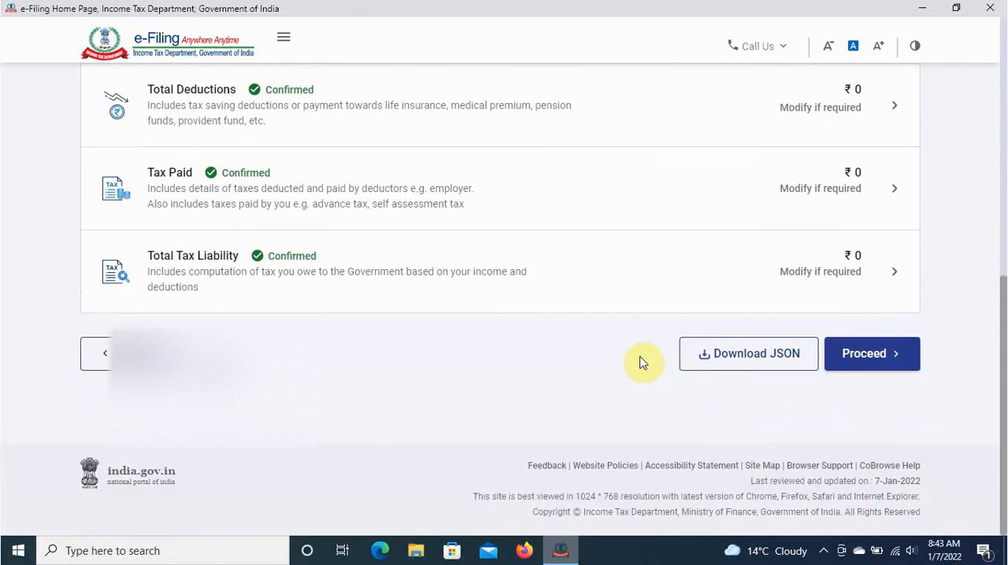
pyautogui.click(879, 364)
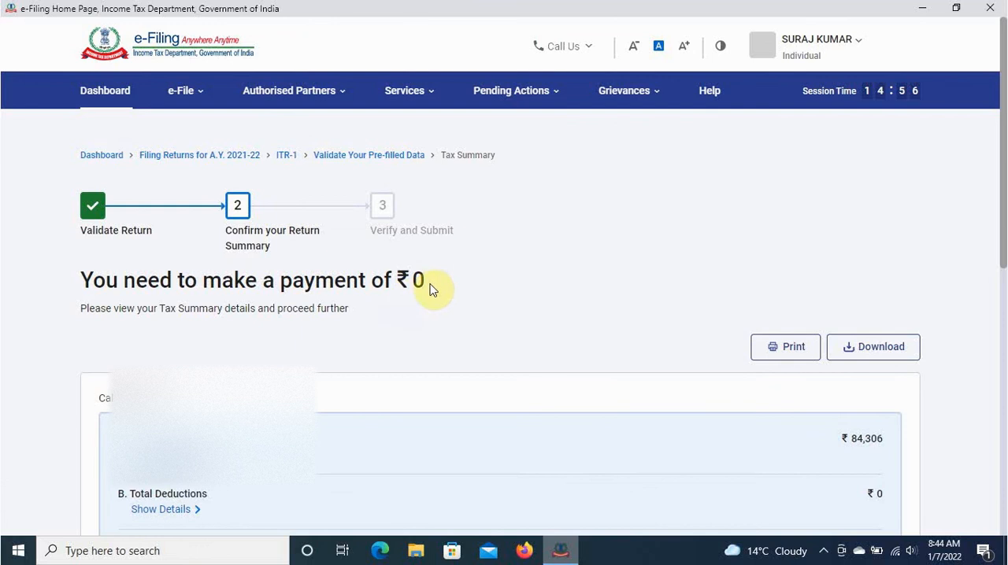
# - Review the tax summary down to the amount payable and continue to the Preview and Submit stage
pyautogui.scroll(-7, 578, 333)
pyautogui.scroll(-1, 581, 334)
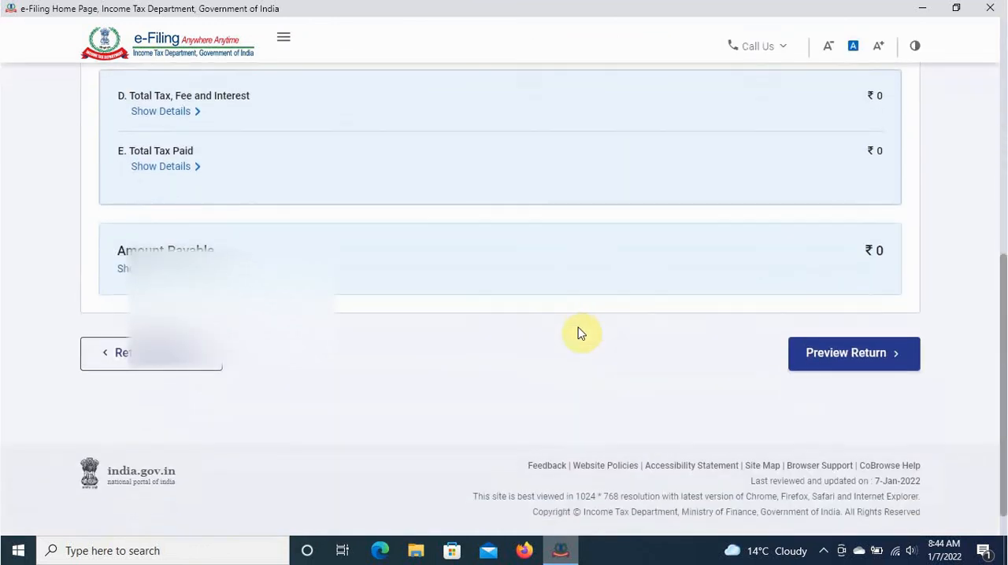
pyautogui.click(859, 362)
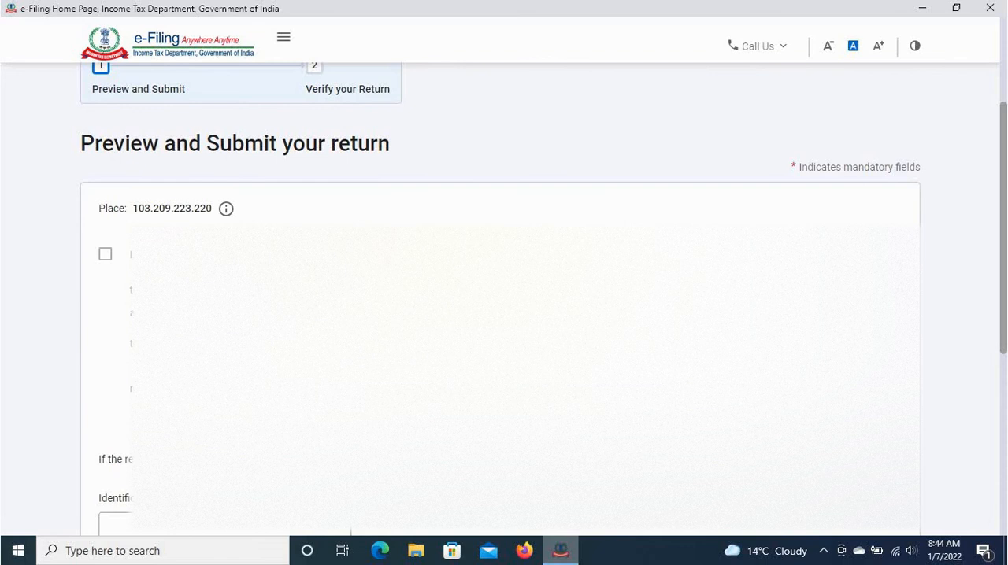
# - Accept the declaration in the capacity of Self, leave the Tax Return Preparer details blank, and proceed to the return preview
pyautogui.scroll(-3, 500, 299)
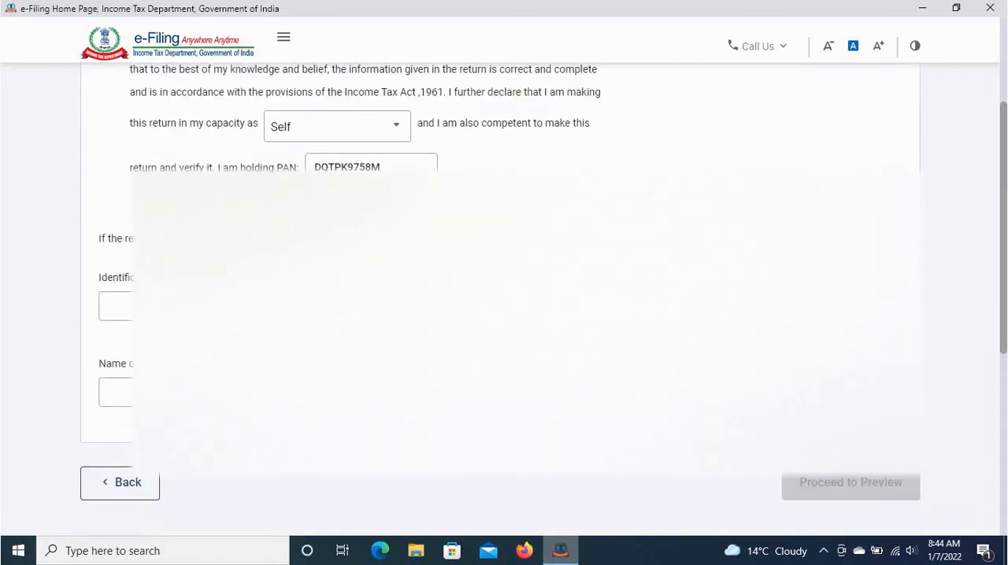
pyautogui.scroll(-2, 500, 300)
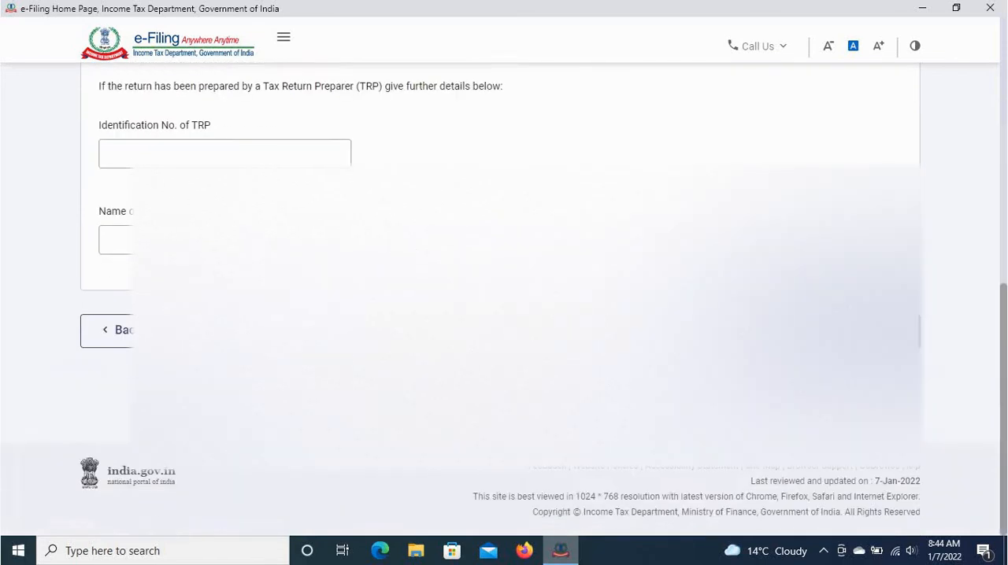
pyautogui.scroll(1, 837, 497)
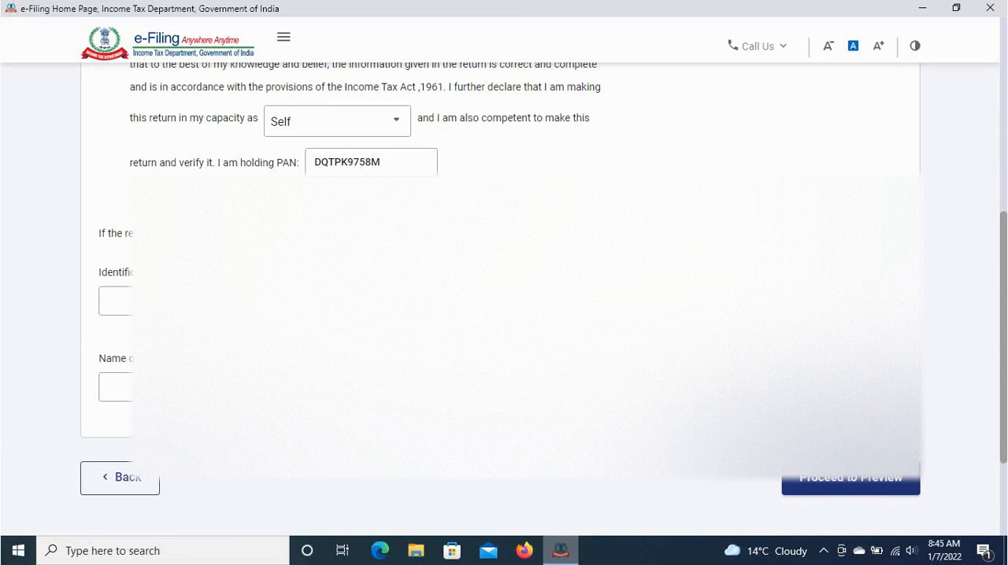
pyautogui.scroll(2, 504, 299)
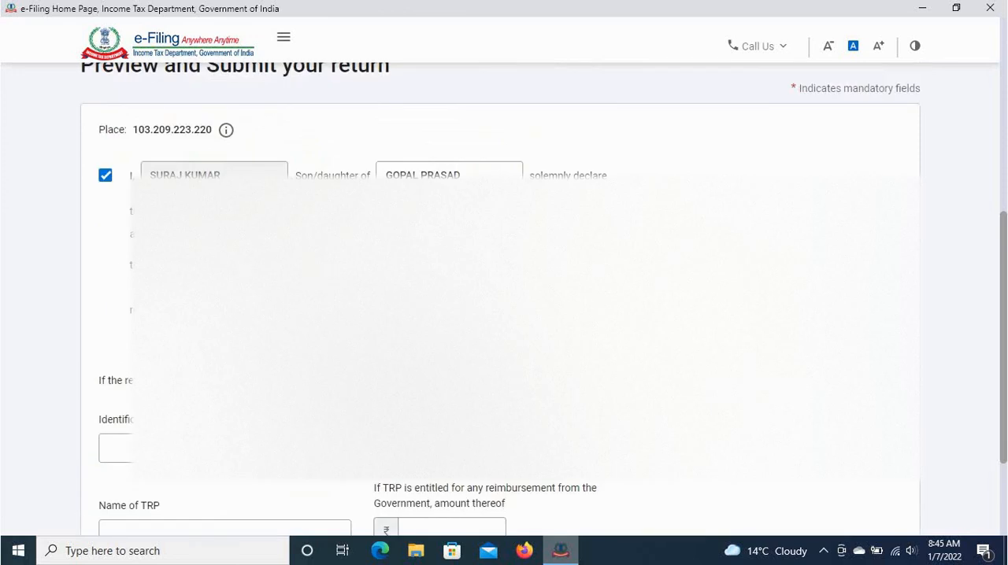
pyautogui.scroll(-2, 102, 315)
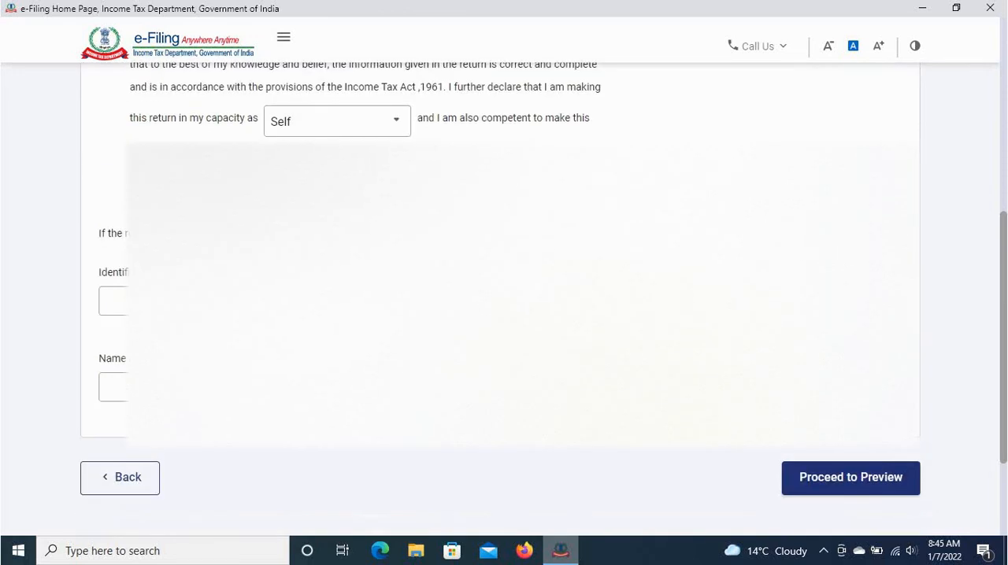
pyautogui.scroll(1, 503, 299)
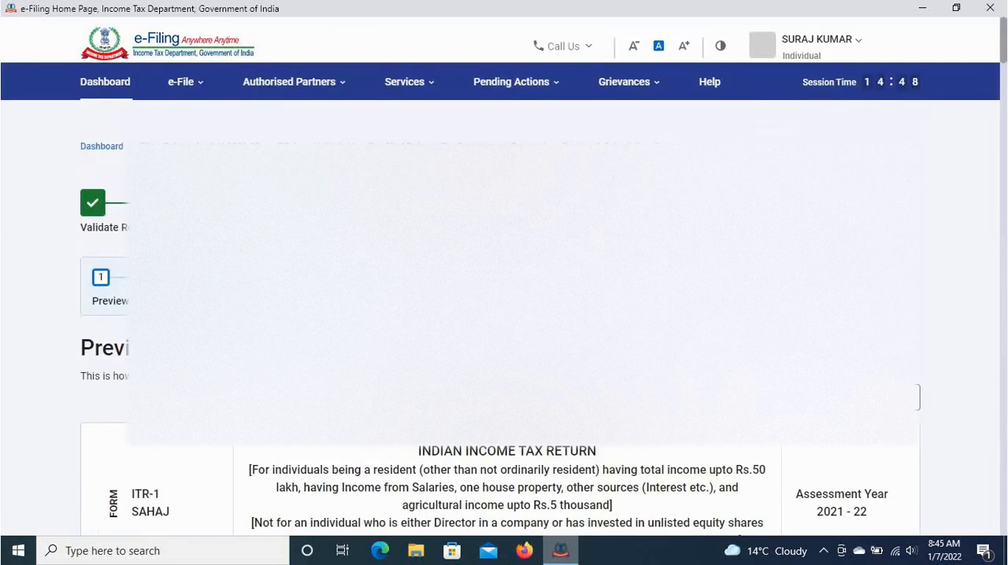
pyautogui.scroll(-3, 504, 315)
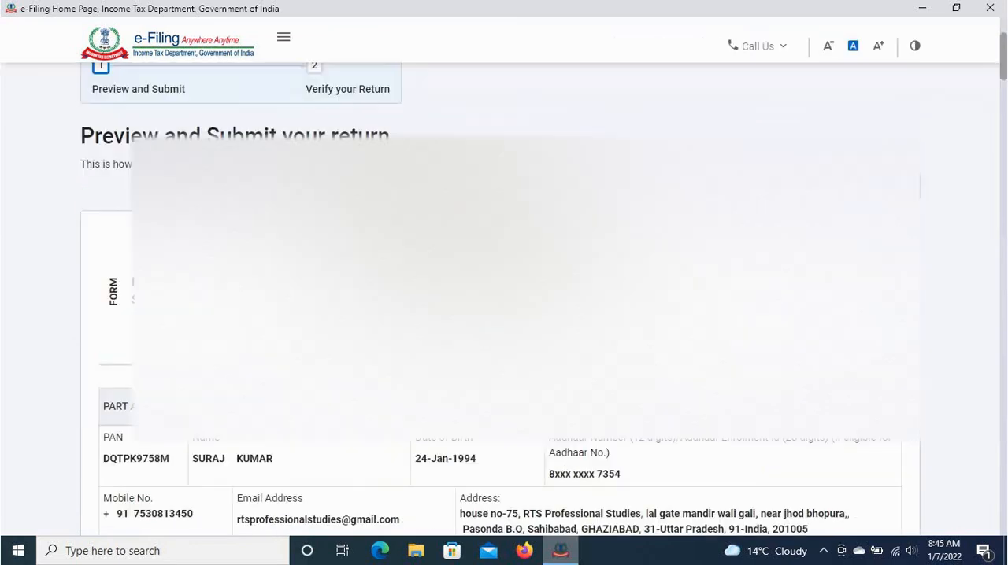
# - Examine the previewed return from the general information through house property income, deductions and tax schedules to the verification statement
pyautogui.scroll(-1, 504, 488)
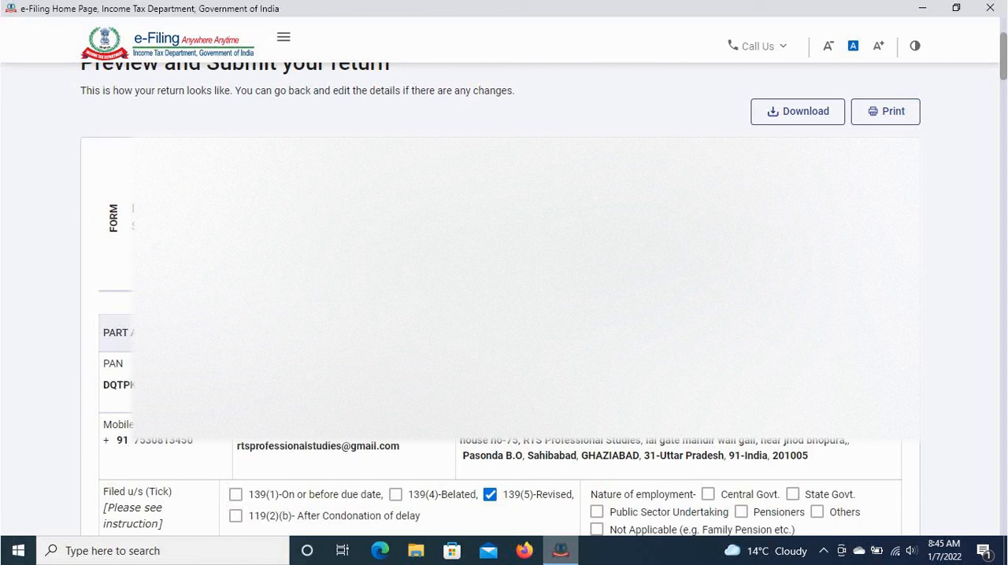
pyautogui.scroll(2, 504, 314)
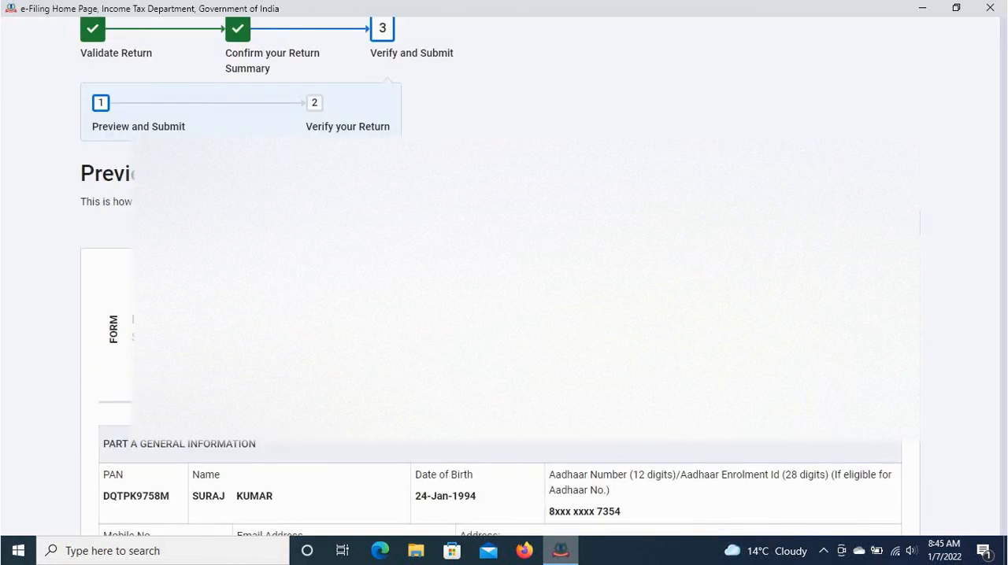
pyautogui.scroll(1, 504, 315)
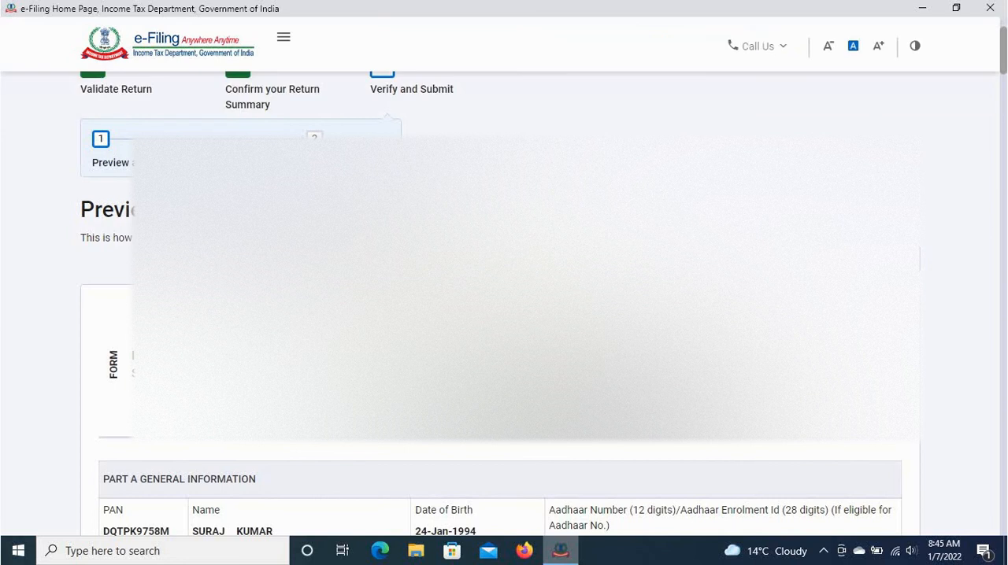
pyautogui.scroll(-3, 503, 315)
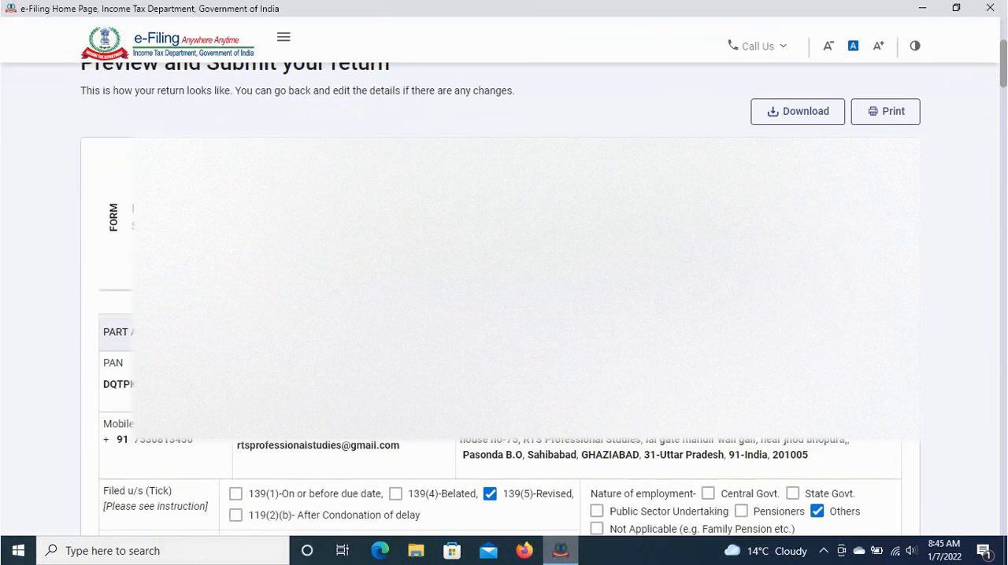
pyautogui.scroll(-20, 503, 315)
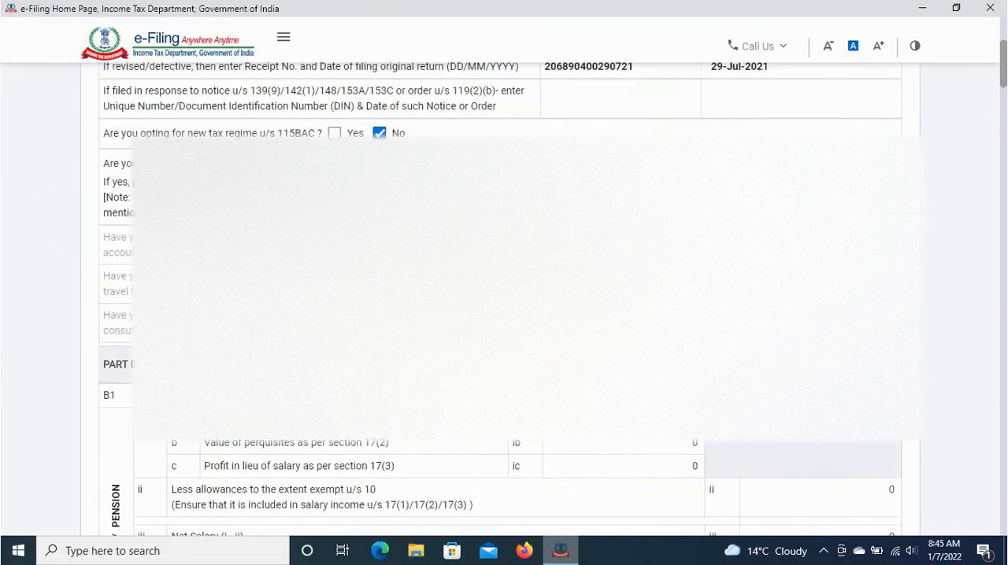
pyautogui.scroll(-3, 504, 315)
pyautogui.scroll(6, 504, 315)
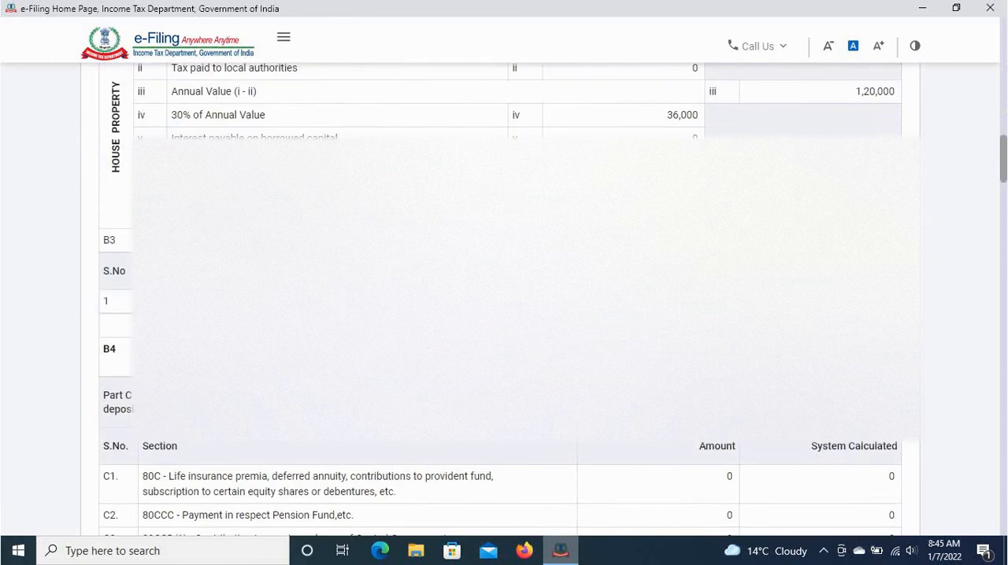
pyautogui.scroll(-5, 504, 315)
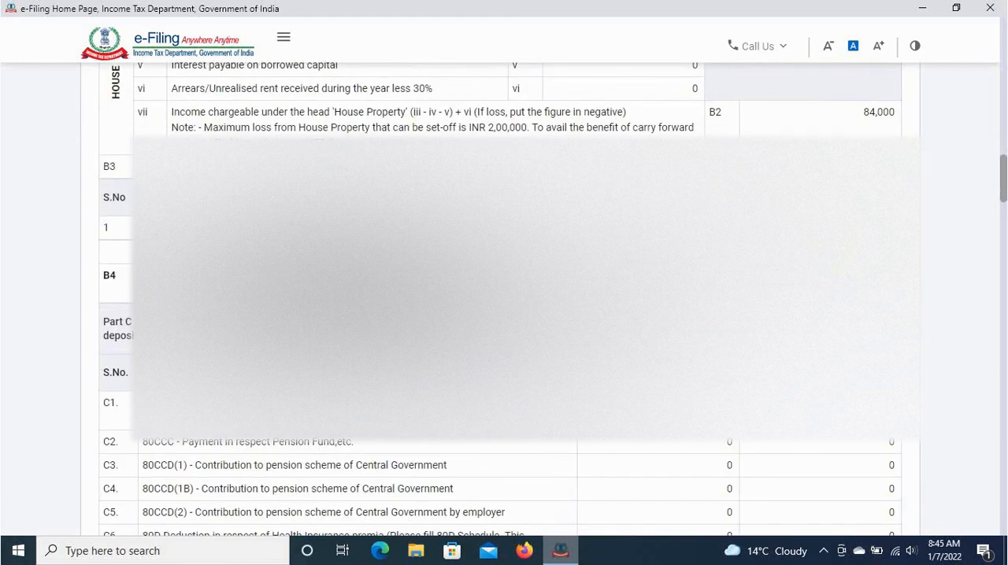
pyautogui.scroll(-20, 504, 315)
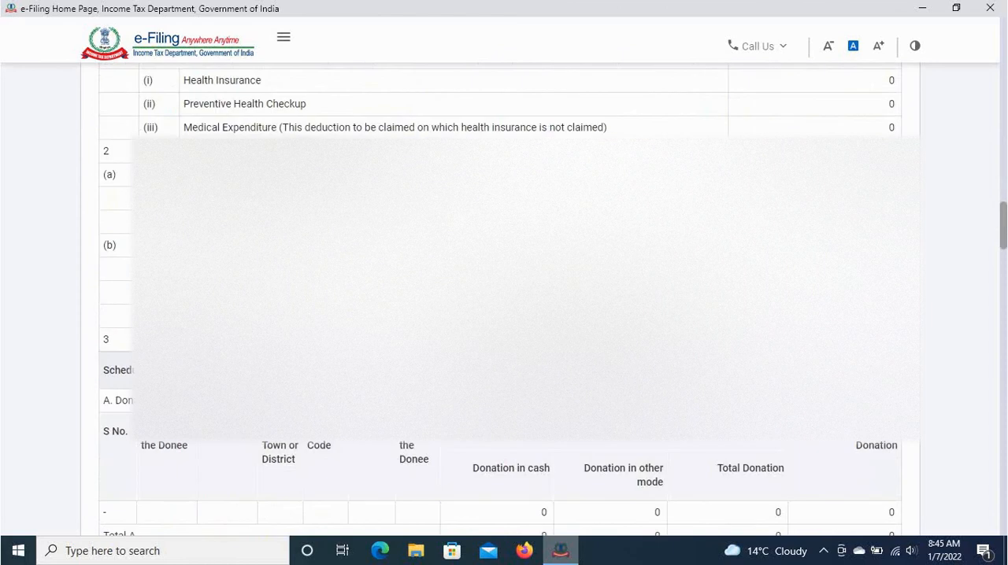
pyautogui.scroll(-20, 504, 315)
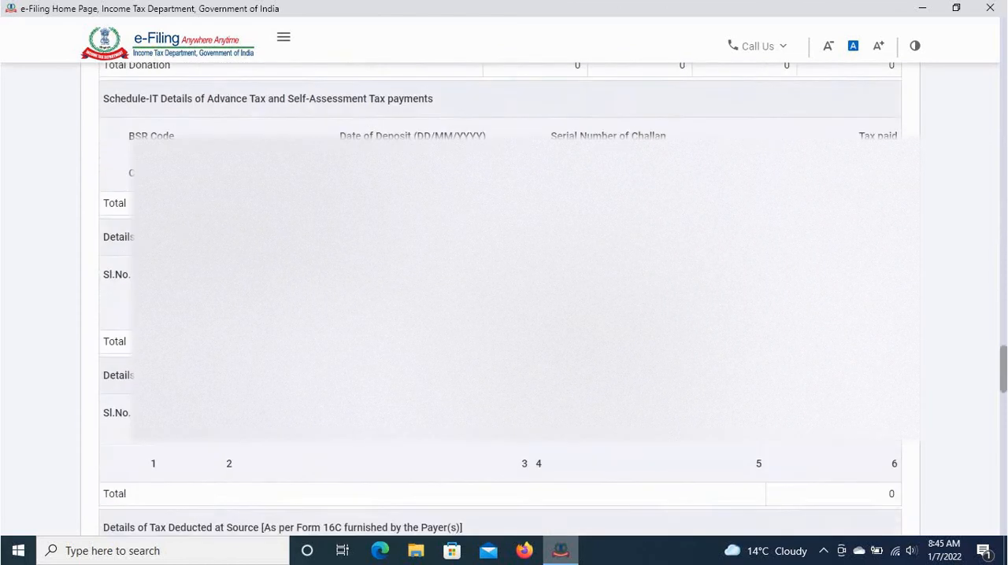
pyautogui.scroll(-20, 504, 315)
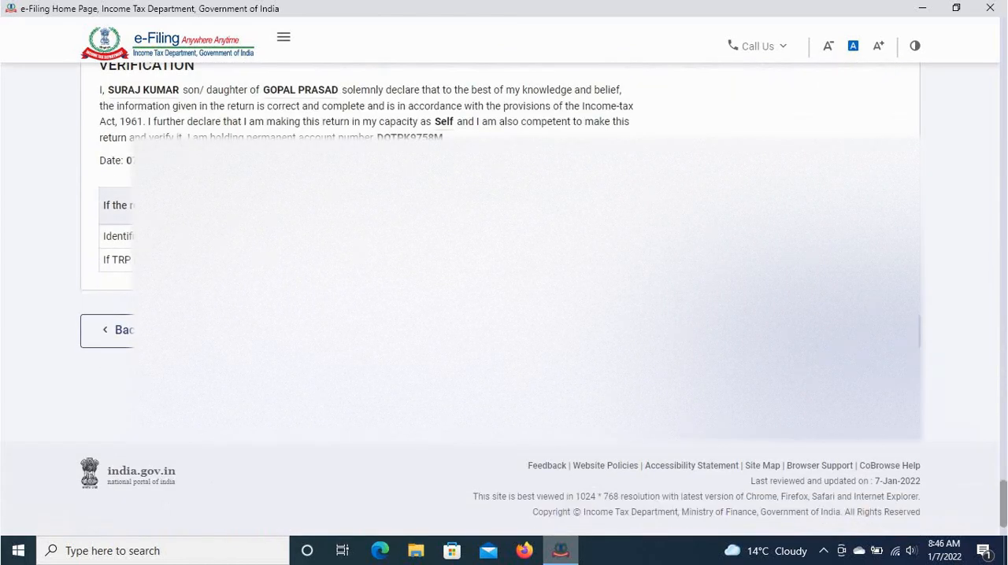